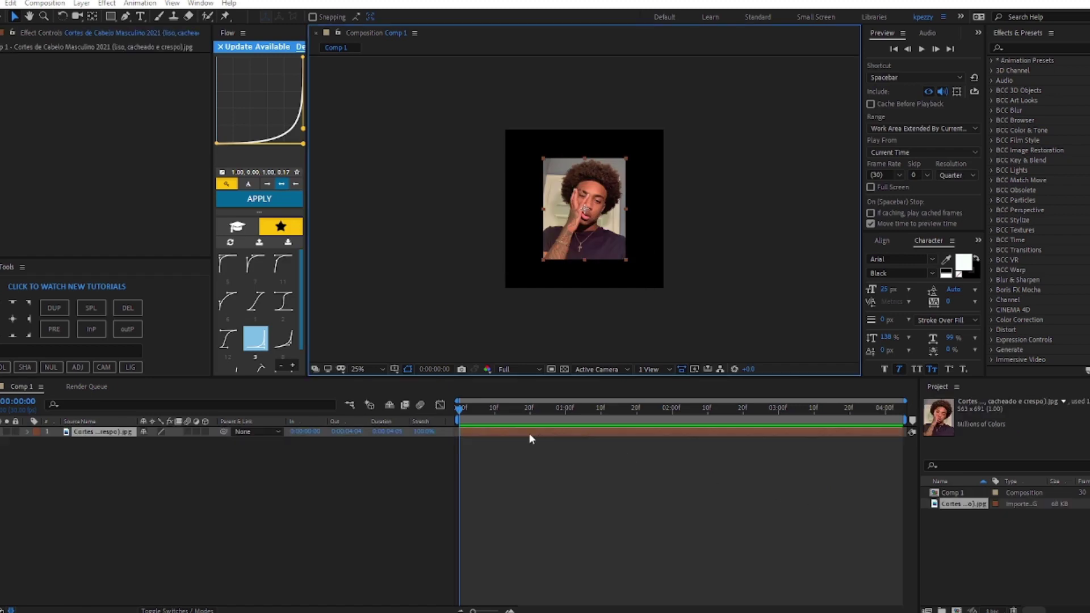
Scale the portrait layer up to fill the composition frame and pre-compose it as "3."
{"action": "left_click", "coordinate": [519, 433]}
{"action": "key", "text": "s"}
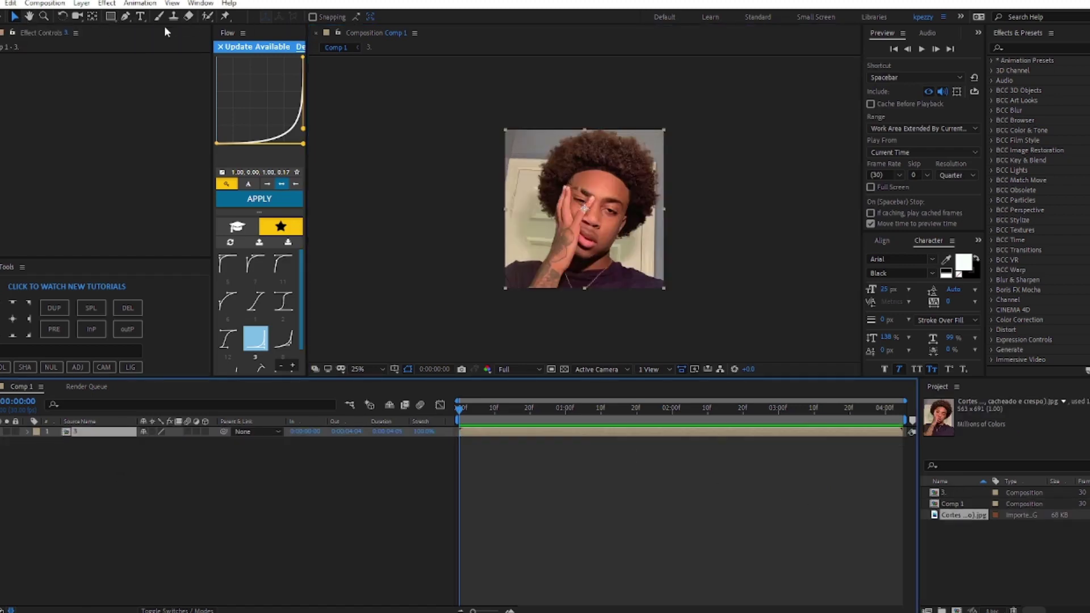
Add a full-size rectangular mask to the pre-composed layer and display the Proportional Grid
{"action": "left_click", "coordinate": [113, 17]}
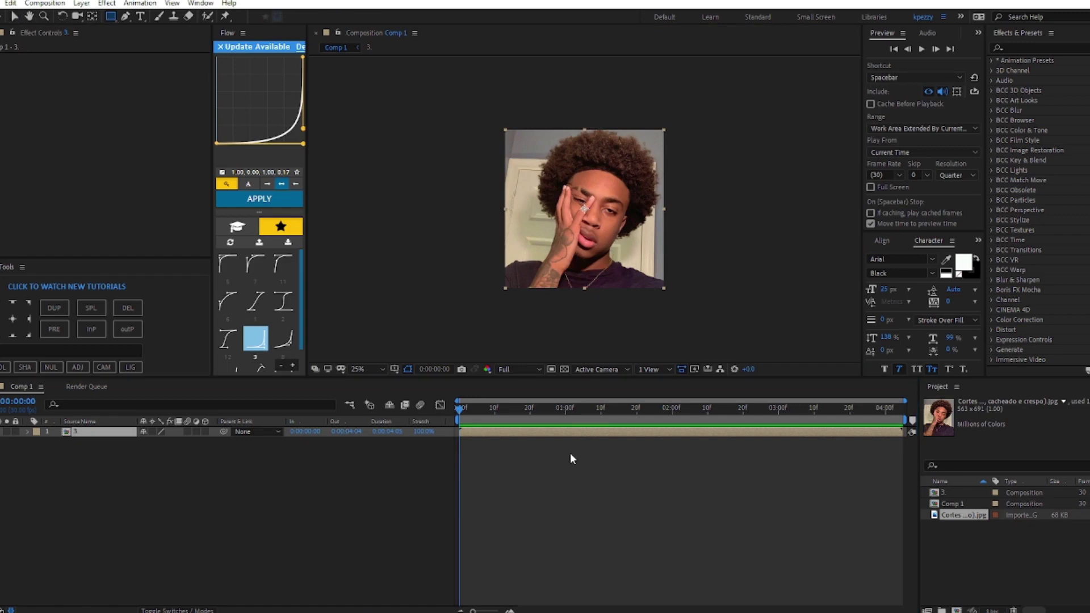
{"action": "double_click", "coordinate": [110, 17]}
{"action": "key", "text": "v"}
{"action": "left_click", "coordinate": [394, 369]}
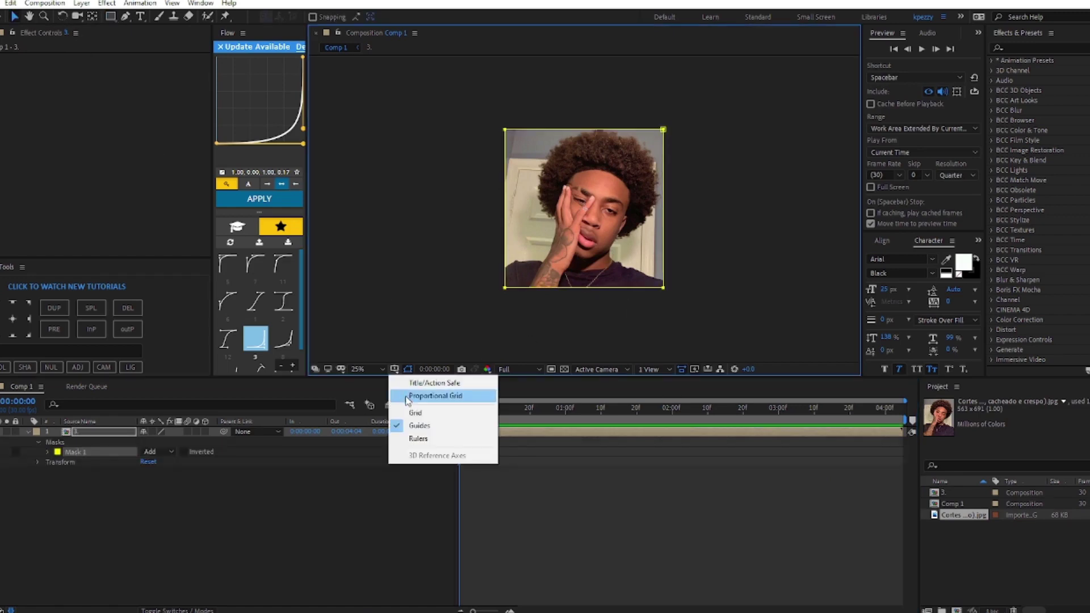
{"action": "left_click", "coordinate": [407, 397]}
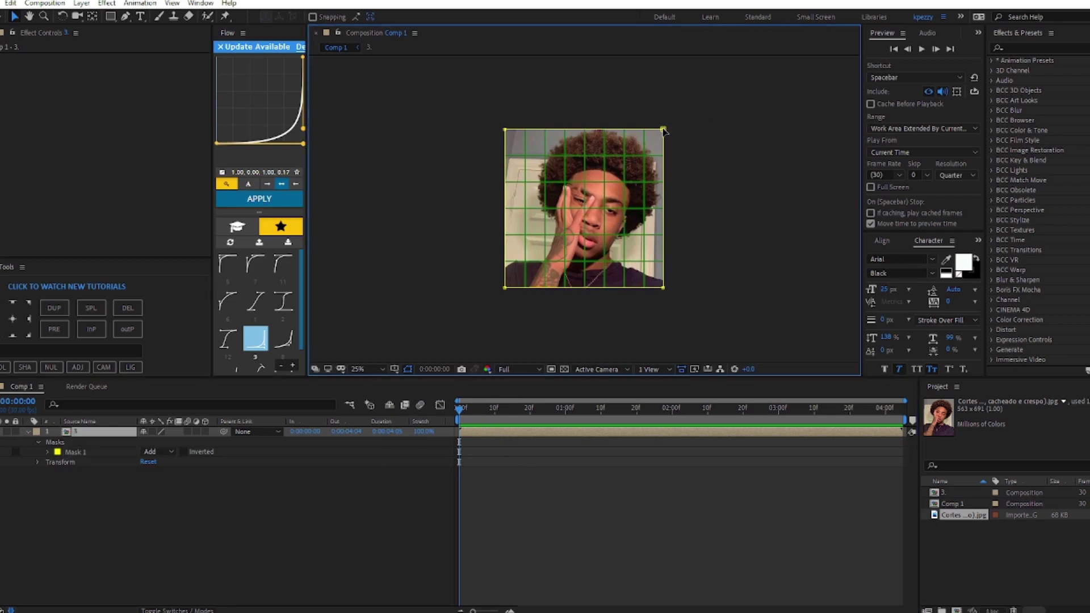
Lower the mask's top edge to the horizontal centre line of the grid, keeping only the image's lower half
{"action": "left_click_drag", "start_coordinate": [715, 108], "coordinate": [431, 157]}
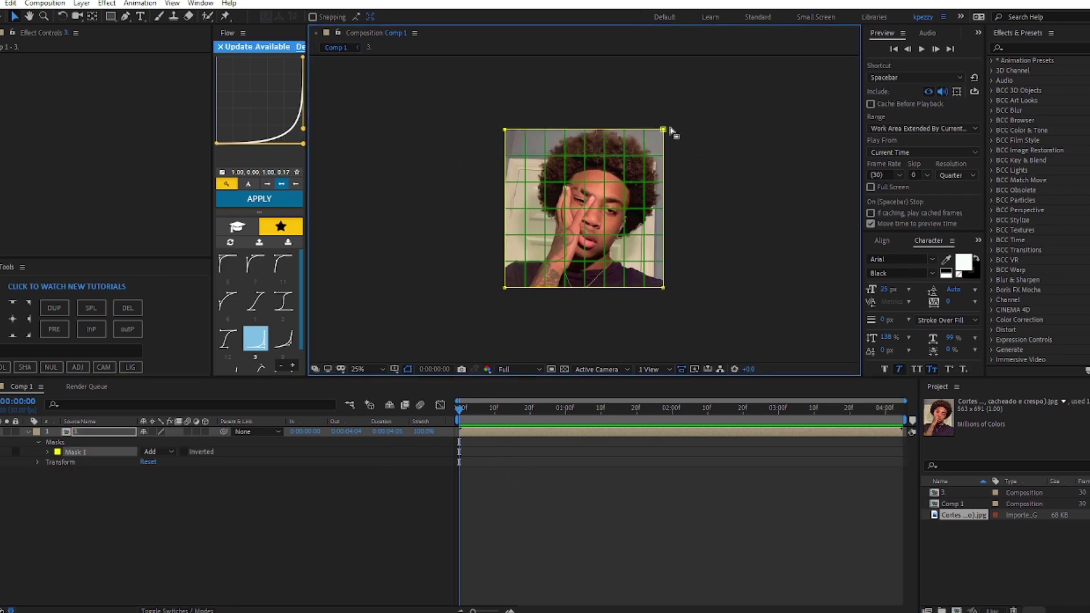
{"action": "left_click_drag", "start_coordinate": [664, 131], "coordinate": [685, 212]}
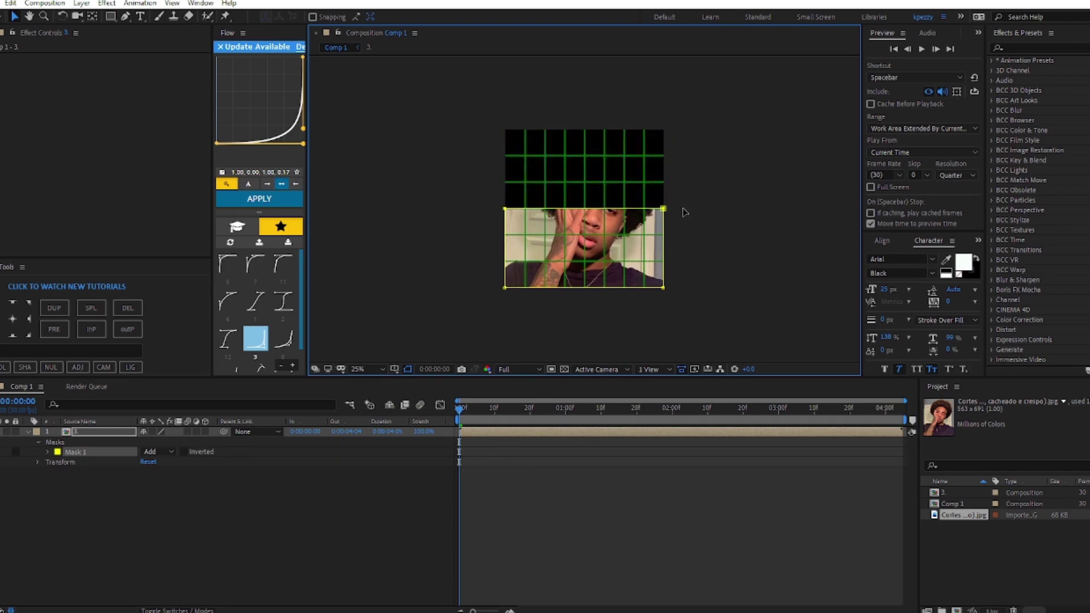
{"action": "scroll", "coordinate": [689, 234], "scroll_direction": "up", "scroll_amount": 10}
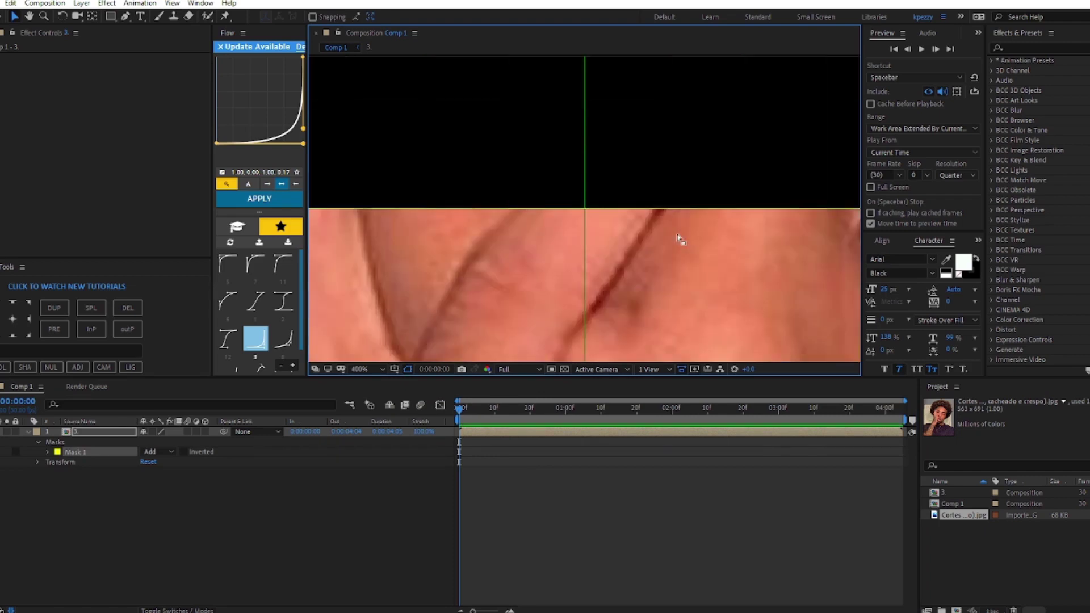
{"action": "scroll", "coordinate": [675, 232], "scroll_direction": "down", "scroll_amount": 8}
{"action": "scroll", "coordinate": [677, 234], "scroll_direction": "up", "scroll_amount": 2}
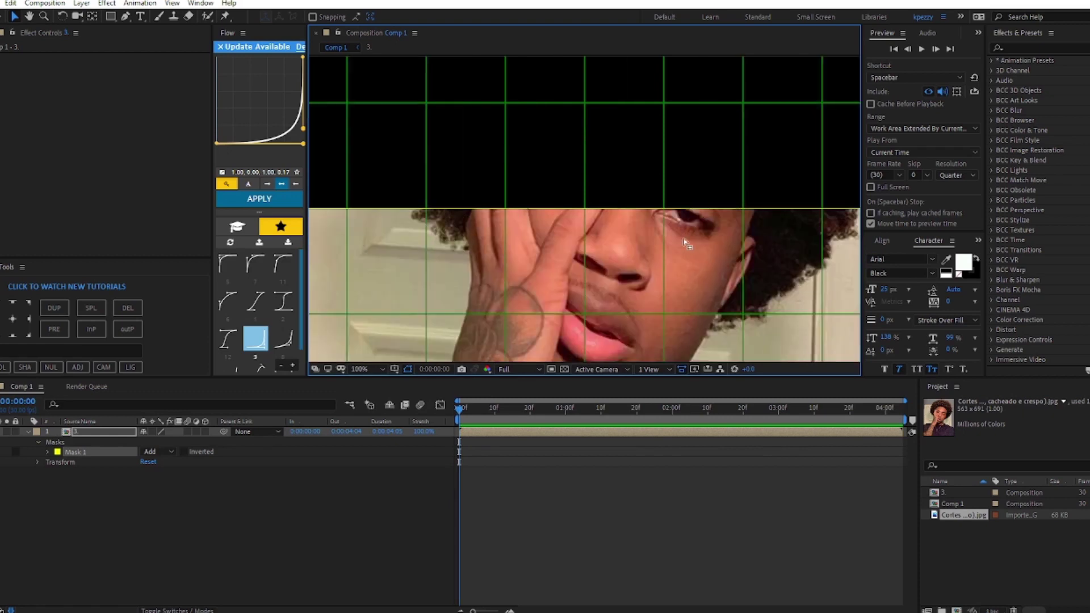
{"action": "scroll", "coordinate": [693, 244], "scroll_direction": "down", "scroll_amount": 3}
{"action": "scroll", "coordinate": [693, 245], "scroll_direction": "up", "scroll_amount": 1}
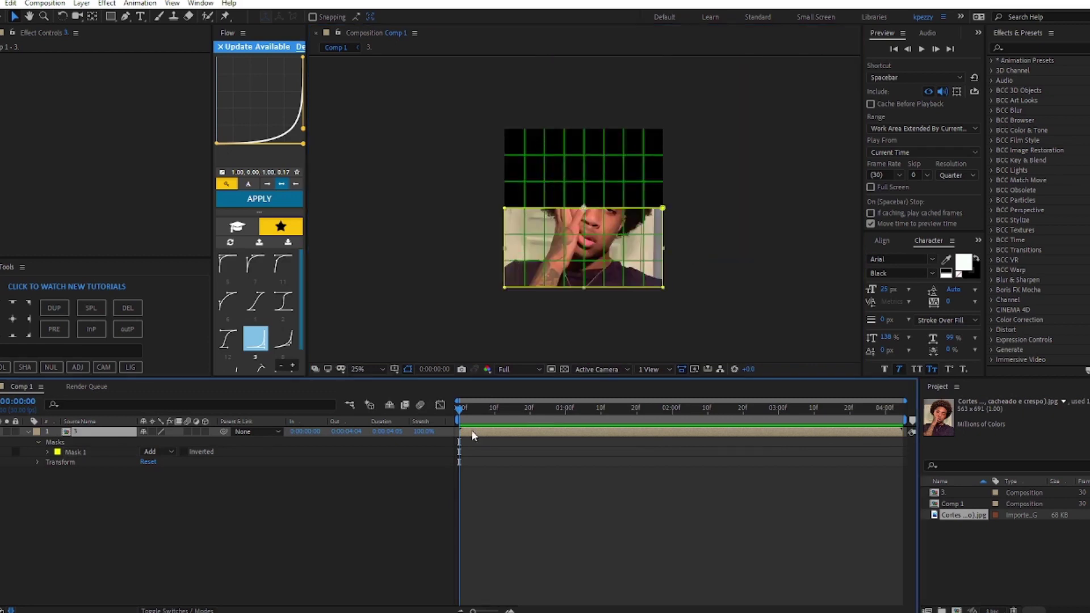
Duplicate the masked layer and move the copy's mask up to reveal the upper half, meeting the centre line
{"action": "left_click", "coordinate": [471, 431]}
{"action": "key", "text": "ctrl+d"}
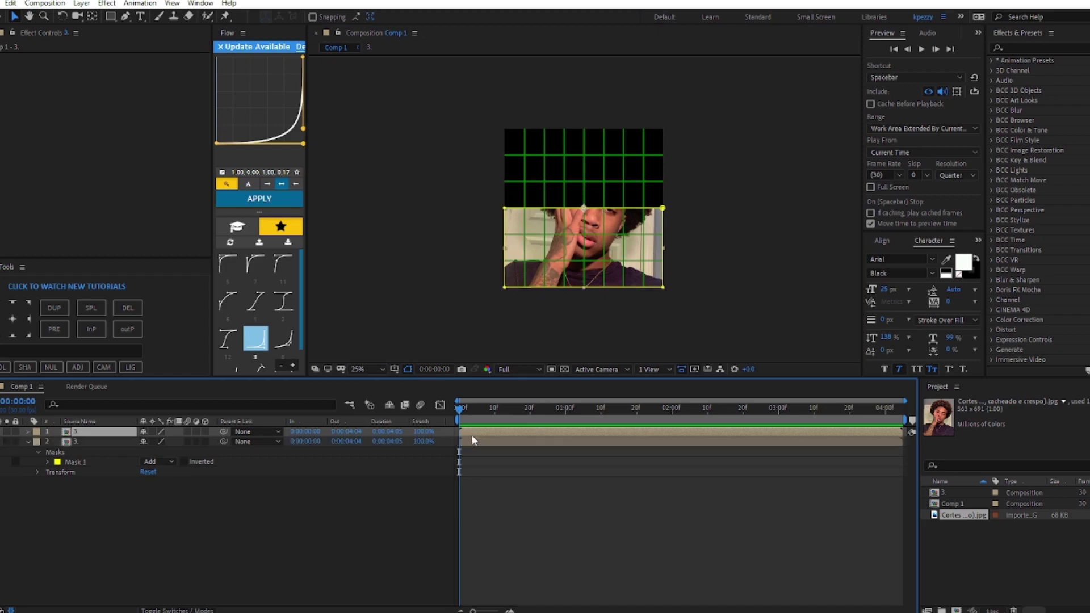
{"action": "left_click", "coordinate": [664, 207]}
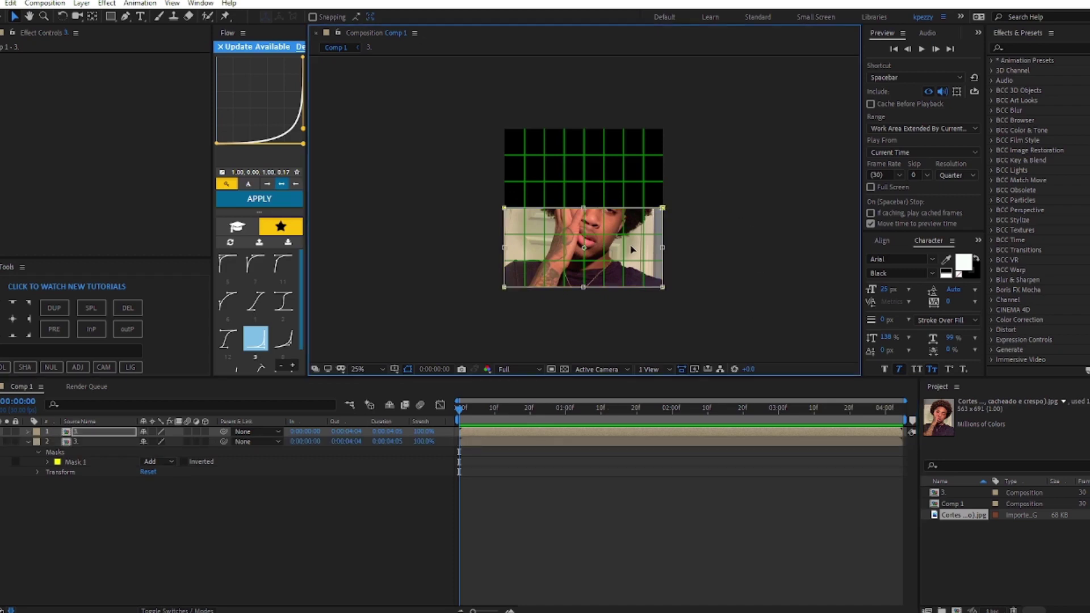
{"action": "left_click_drag", "start_coordinate": [632, 249], "coordinate": [629, 169]}
{"action": "scroll", "coordinate": [618, 232], "scroll_direction": "up", "scroll_amount": 8}
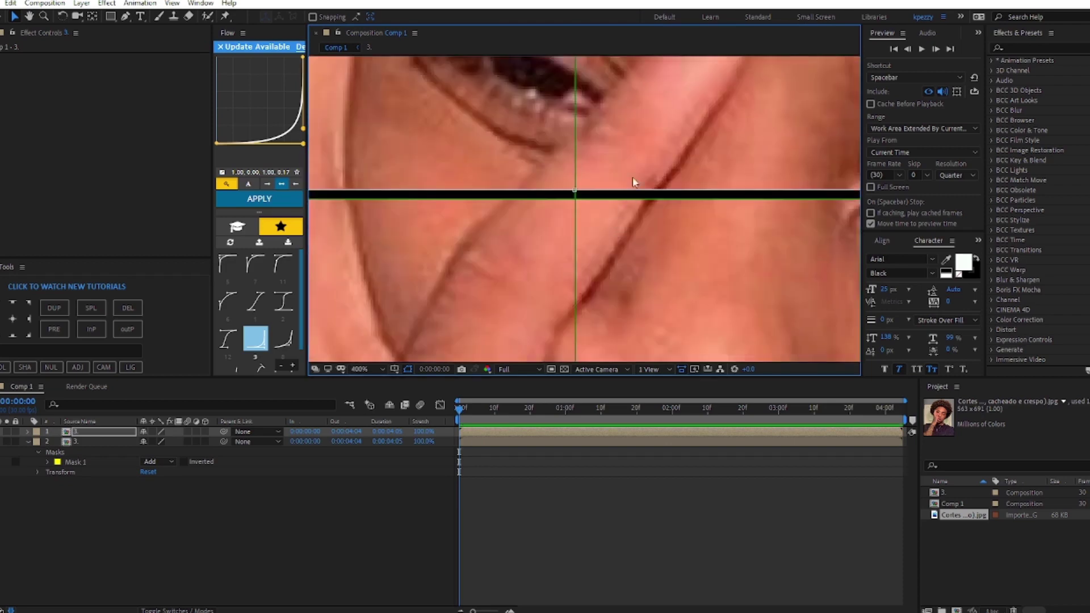
{"action": "scroll", "coordinate": [652, 129], "scroll_direction": "down", "scroll_amount": 6}
Hide the Proportional Grid and set the lower-half layer's label colour to Pink
{"action": "left_click", "coordinate": [395, 369]}
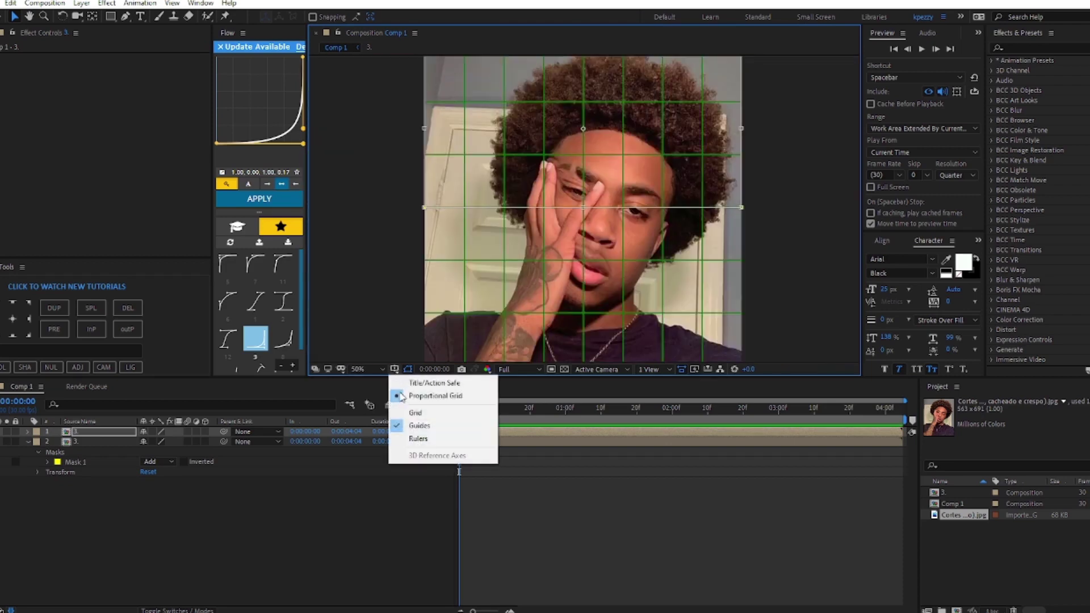
{"action": "left_click", "coordinate": [423, 398]}
{"action": "left_click", "coordinate": [591, 523]}
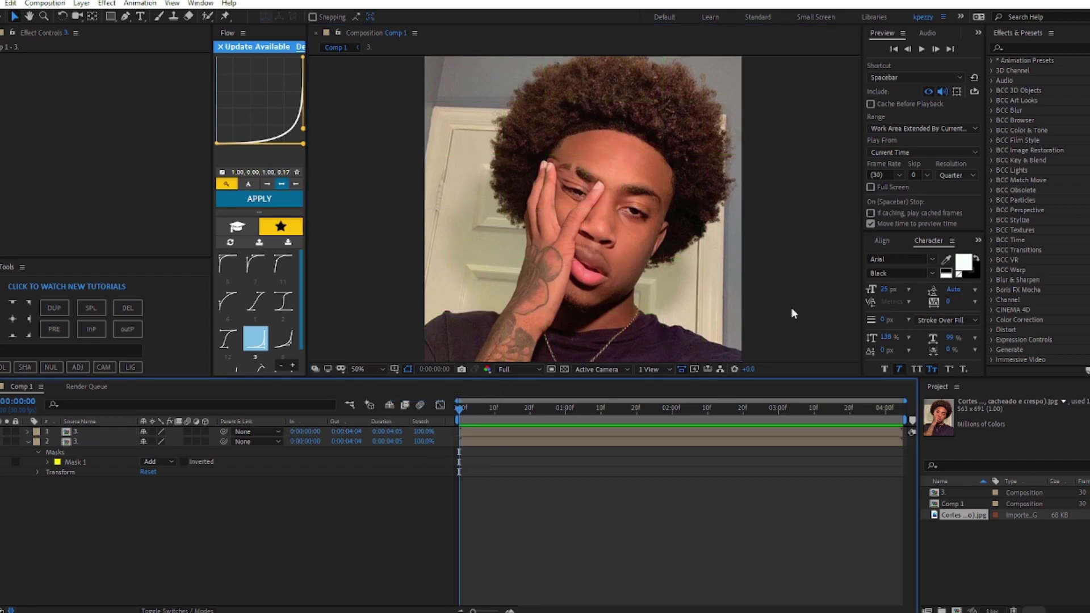
{"action": "left_click", "coordinate": [36, 441]}
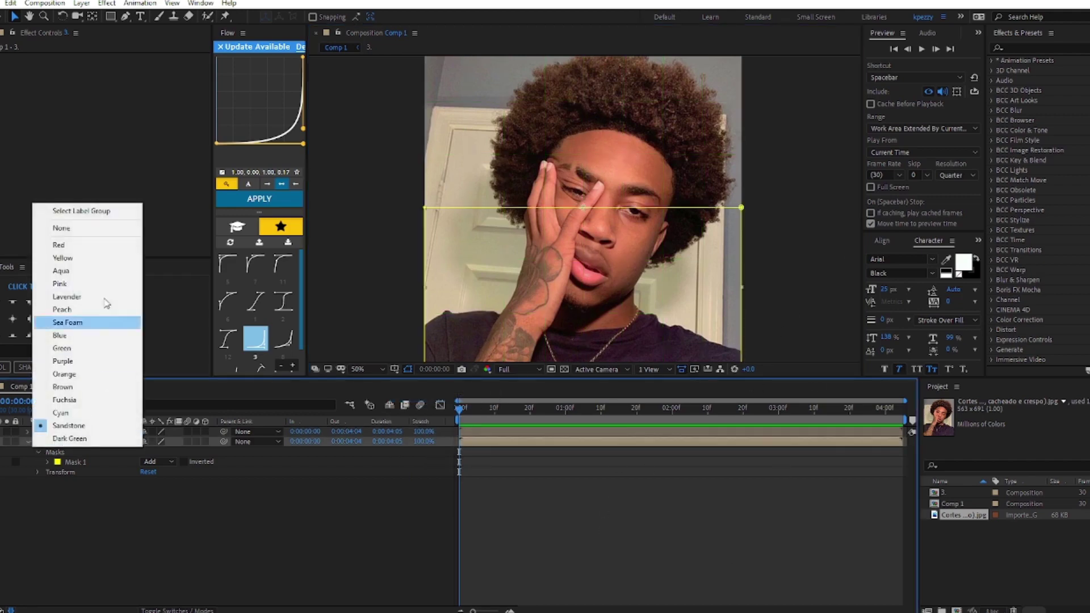
{"action": "left_click", "coordinate": [75, 284]}
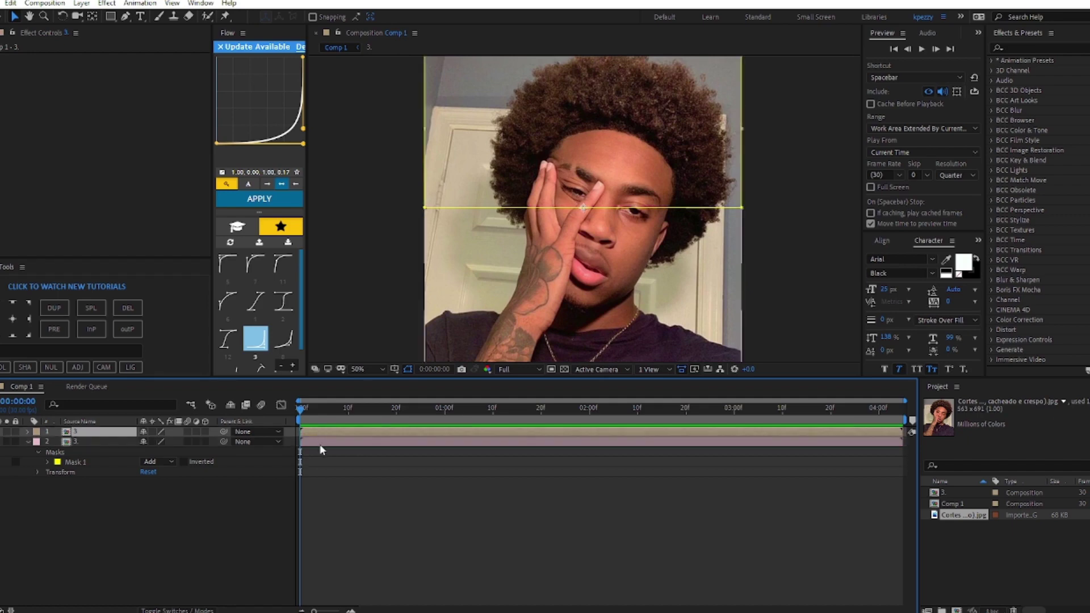
Duplicate the lower-half and upper-half layers until there are six of each
{"action": "key", "text": "ctrl+d"}
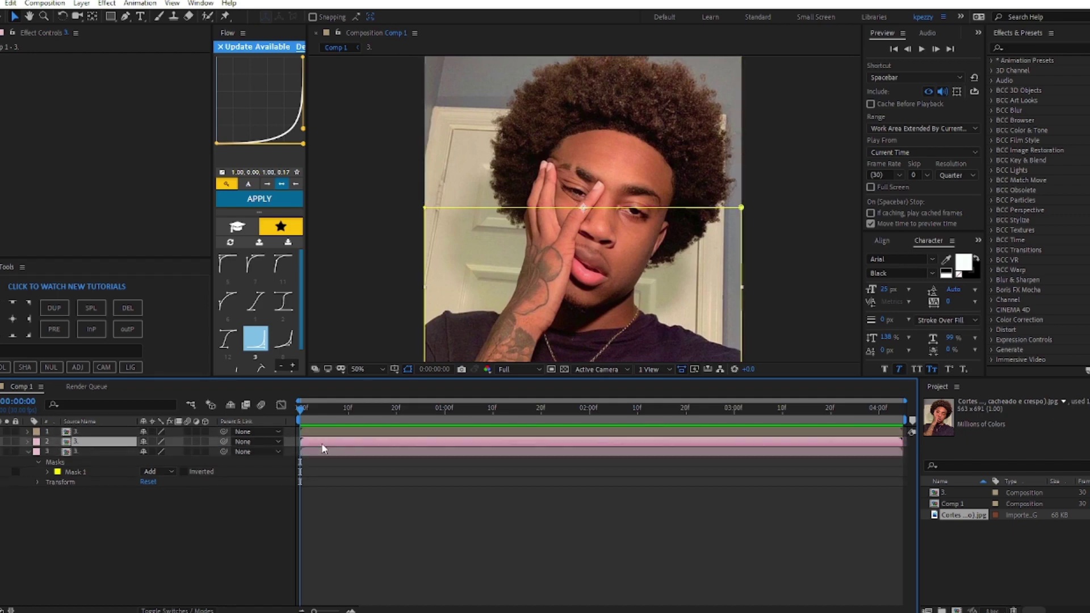
{"action": "key", "text": "ctrl+d"}
{"action": "key", "text": "ctrl+d"}
{"action": "key", "text": "ctrl+d"}
{"action": "key", "text": "ctrl+d"}
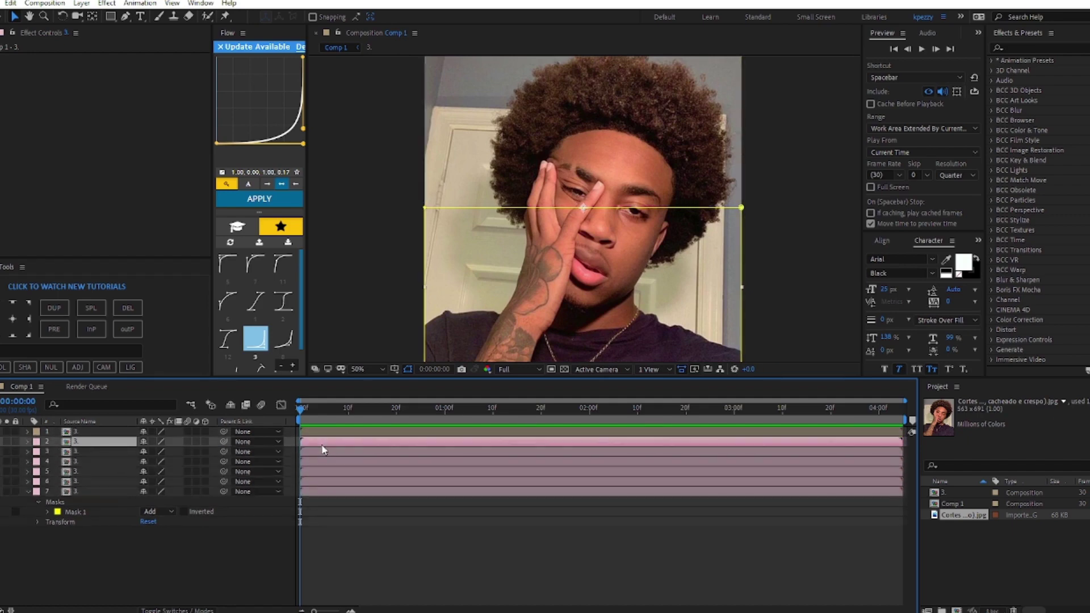
{"action": "left_click", "coordinate": [326, 433]}
{"action": "key", "text": "ctrl+d"}
{"action": "key", "text": "ctrl+d"}
{"action": "key", "text": "ctrl+d"}
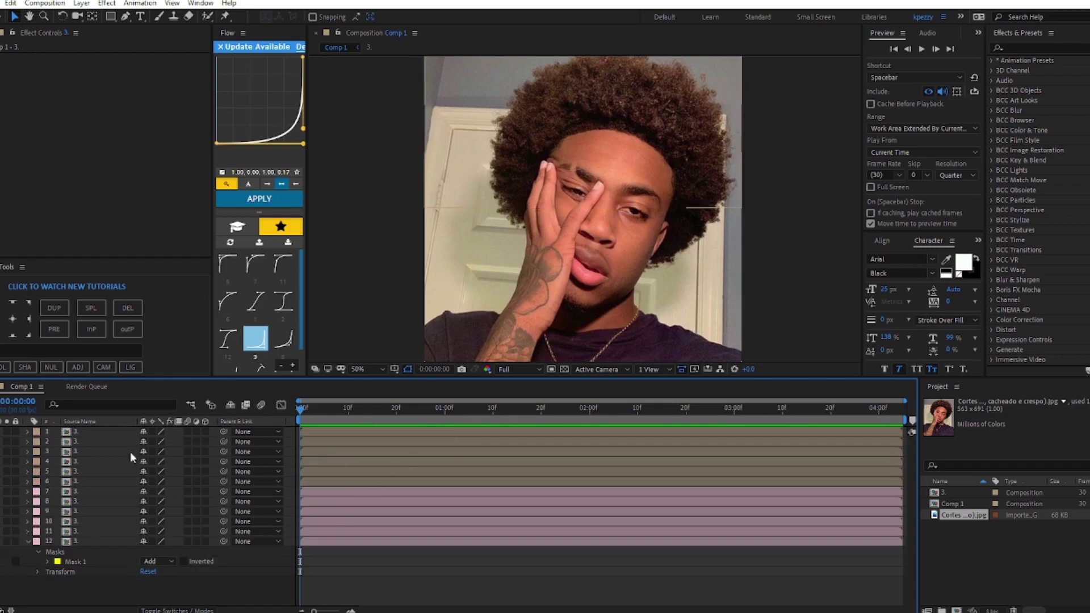
Hide the six pink lower-half layers and switch the 3D view to Custom View 1
{"action": "left_click", "coordinate": [331, 492]}
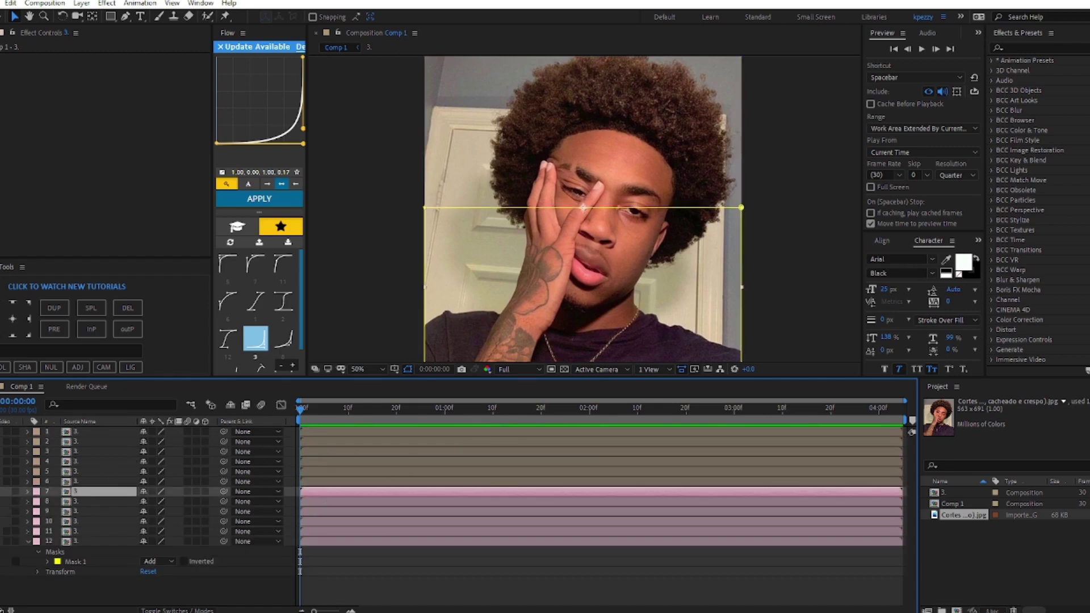
{"action": "left_click", "coordinate": [326, 434]}
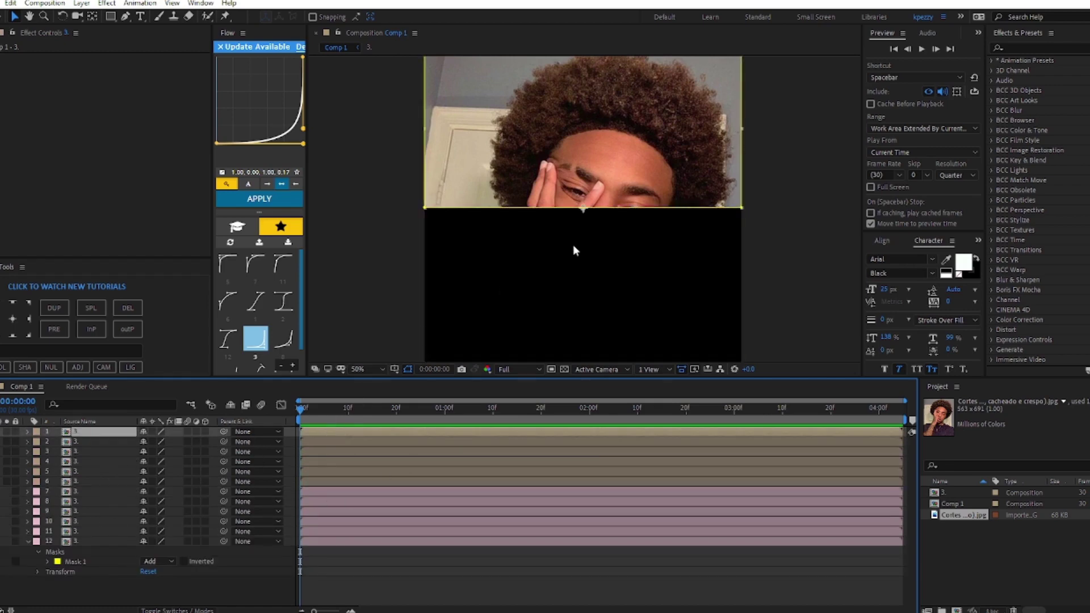
{"action": "scroll", "coordinate": [573, 248], "scroll_direction": "down", "scroll_amount": 2}
{"action": "left_click", "coordinate": [595, 370]}
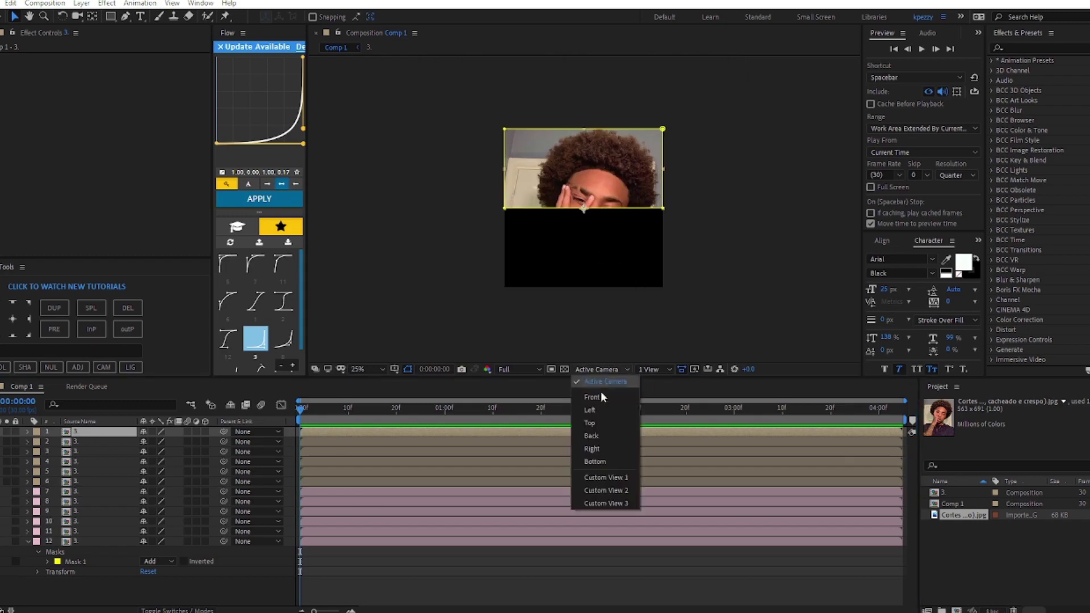
{"action": "left_click", "coordinate": [602, 480]}
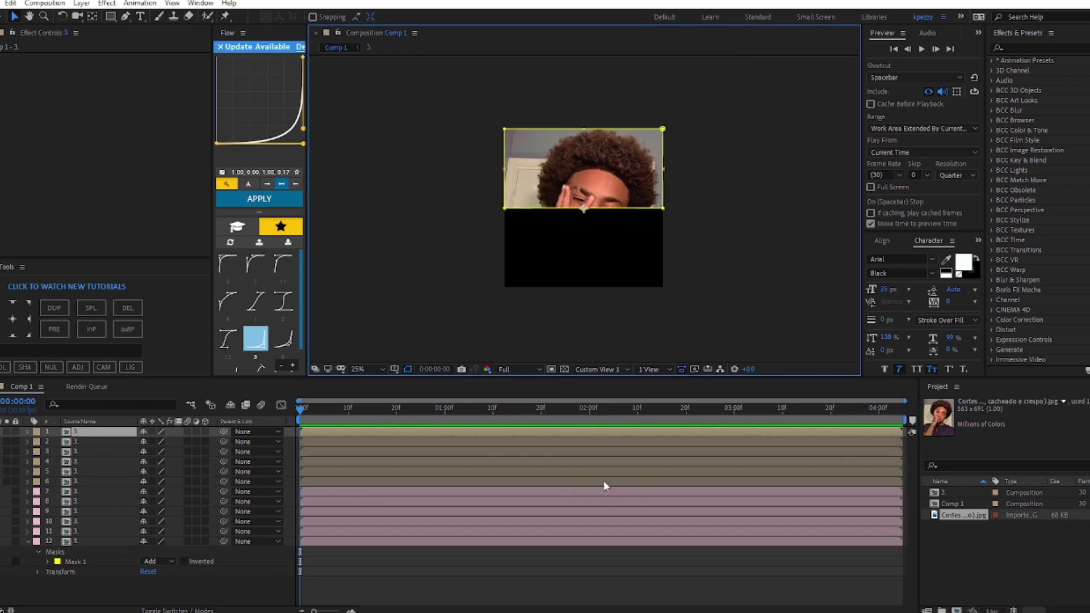
Make all twelve layers 3D and reveal the rotation properties of the upper-half layers
{"action": "left_click_drag", "start_coordinate": [205, 432], "coordinate": [206, 446]}
{"action": "left_click_drag", "start_coordinate": [209, 521], "coordinate": [206, 543]}
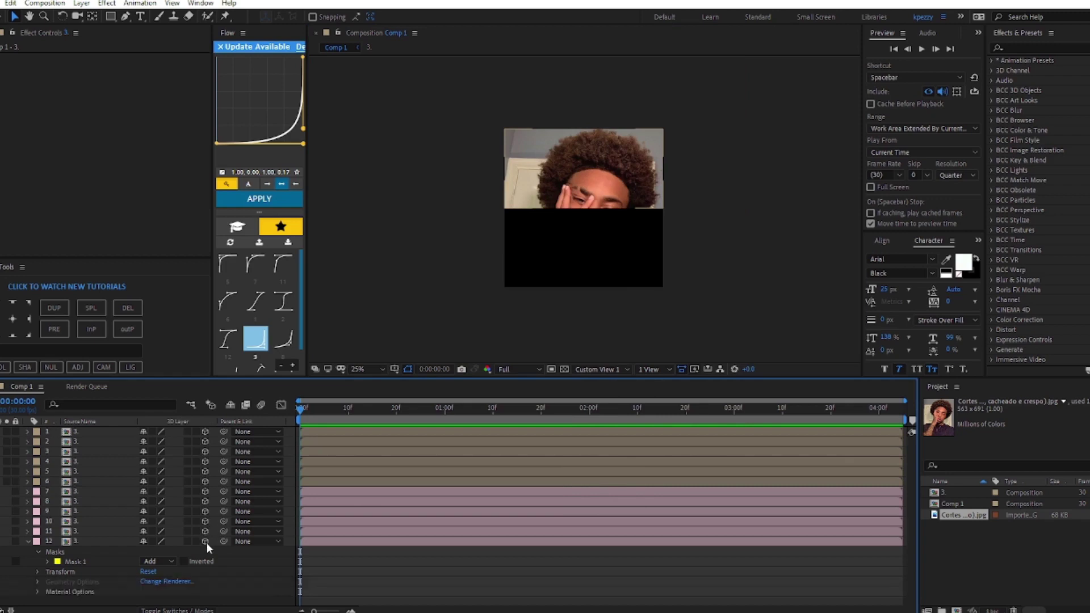
{"action": "key", "text": "r"}
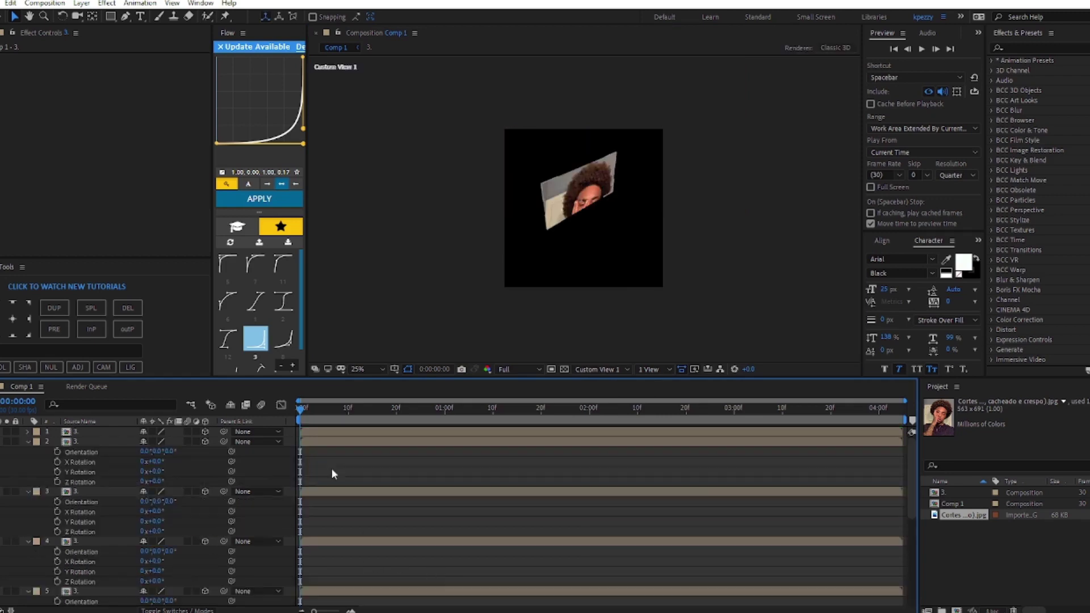
{"action": "mouse_move", "coordinate": [151, 483]}
{"action": "left_mouse_down"}
{"action": "mouse_move", "coordinate": [164, 484]}
{"action": "mouse_move", "coordinate": [163, 474]}
{"action": "left_mouse_up"}
{"action": "key", "text": "ctrl+z"}
{"action": "key", "text": "ctrl+z"}
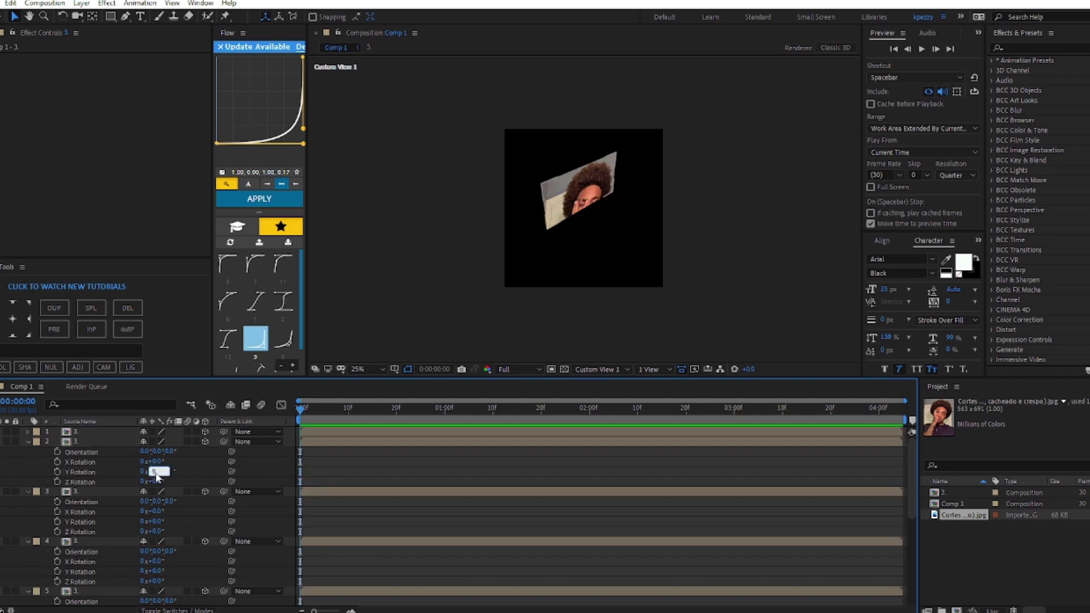
Set layer 2's Y Rotation to 90° and, with Snapping enabled, join it to layer 1's right edge
{"action": "type", "text": "90"}
{"action": "key", "text": "Return"}
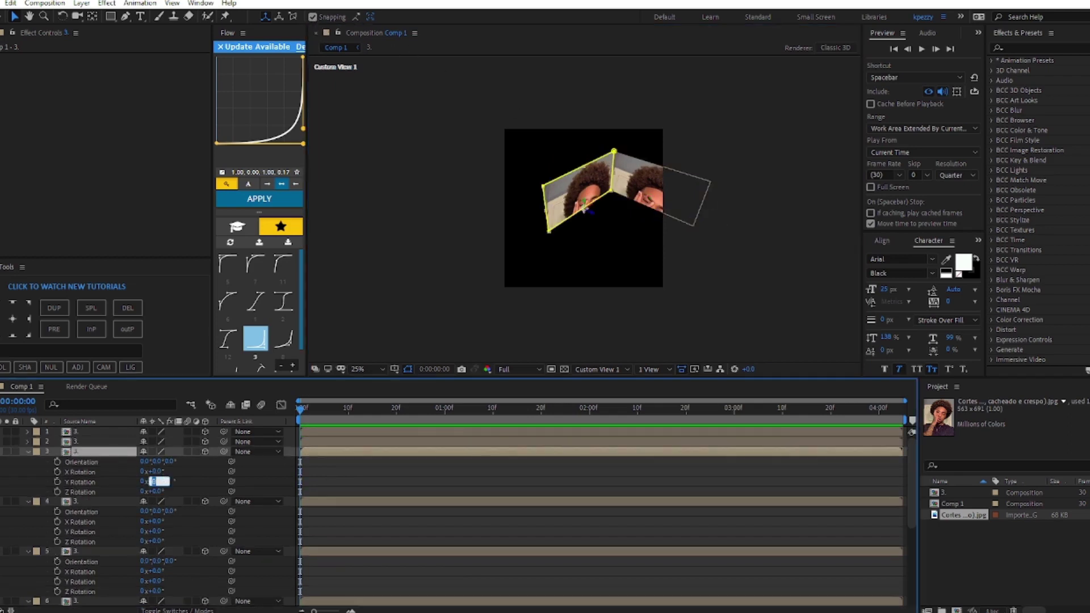
Set layer 3's Y Rotation to -90° and snap it to layer 1's left edge as the opposite wall
{"action": "type", "text": "-90"}
{"action": "key", "text": "Return"}
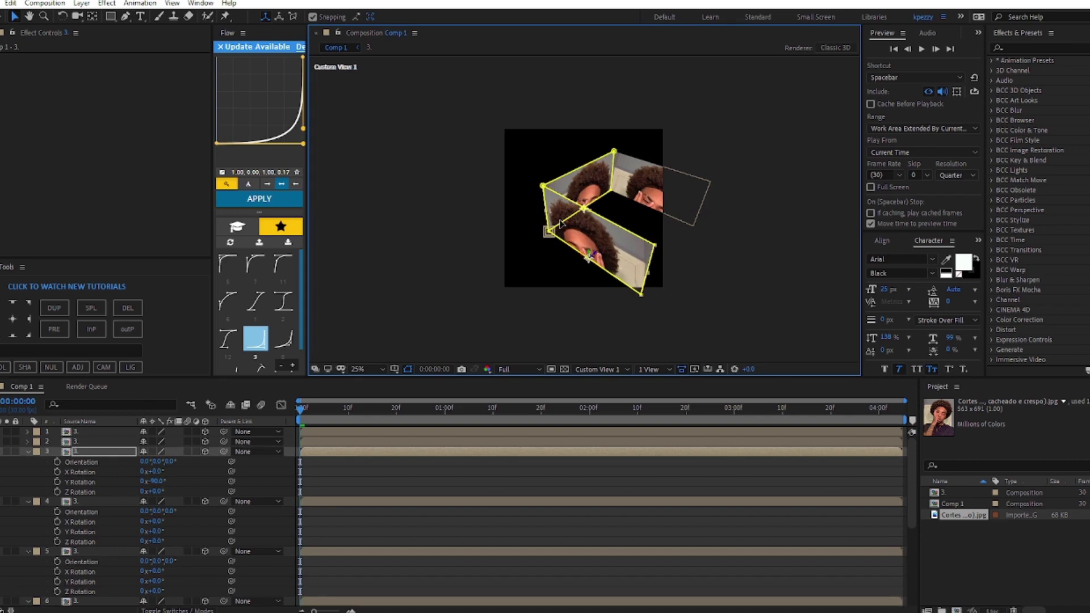
{"action": "left_click", "coordinate": [560, 223]}
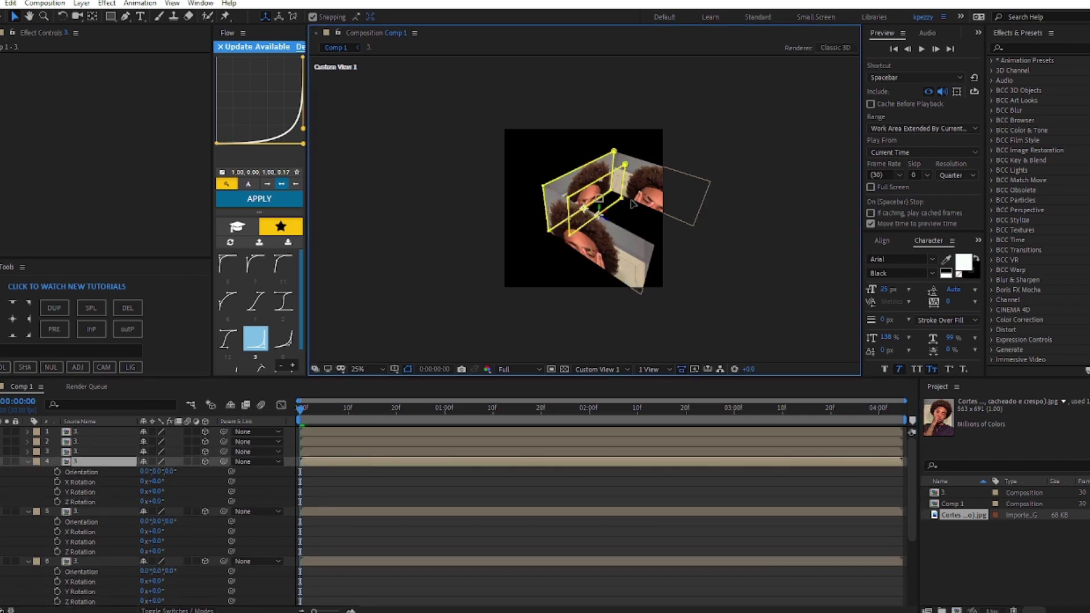
Snap layer 4 to the open ends of the two side walls to close the box, and collapse its properties
{"action": "left_click_drag", "start_coordinate": [632, 204], "coordinate": [660, 265]}
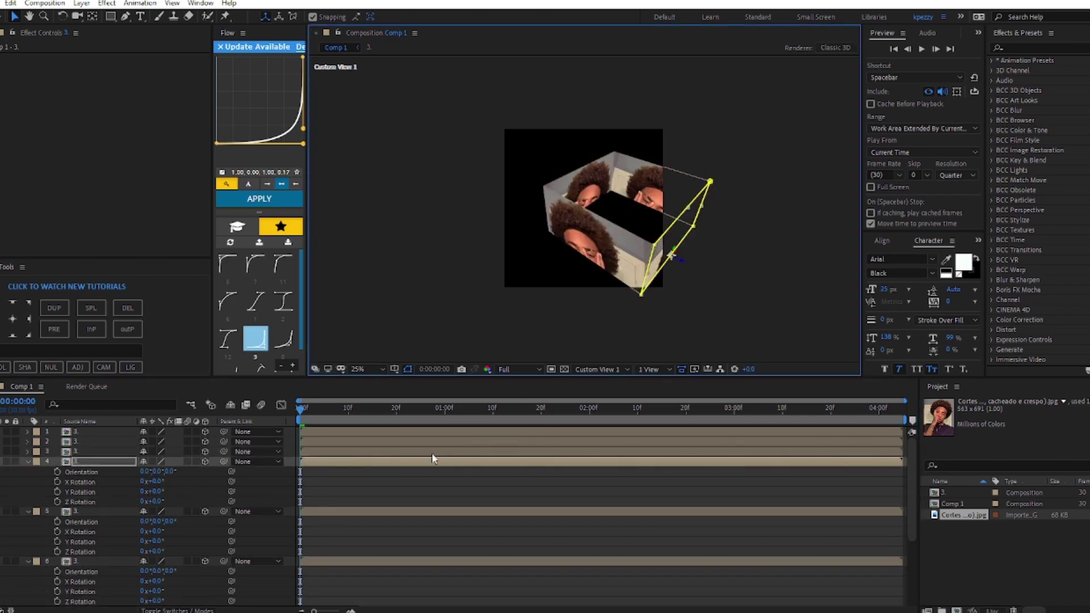
{"action": "left_click", "coordinate": [200, 478]}
{"action": "left_click", "coordinate": [28, 462]}
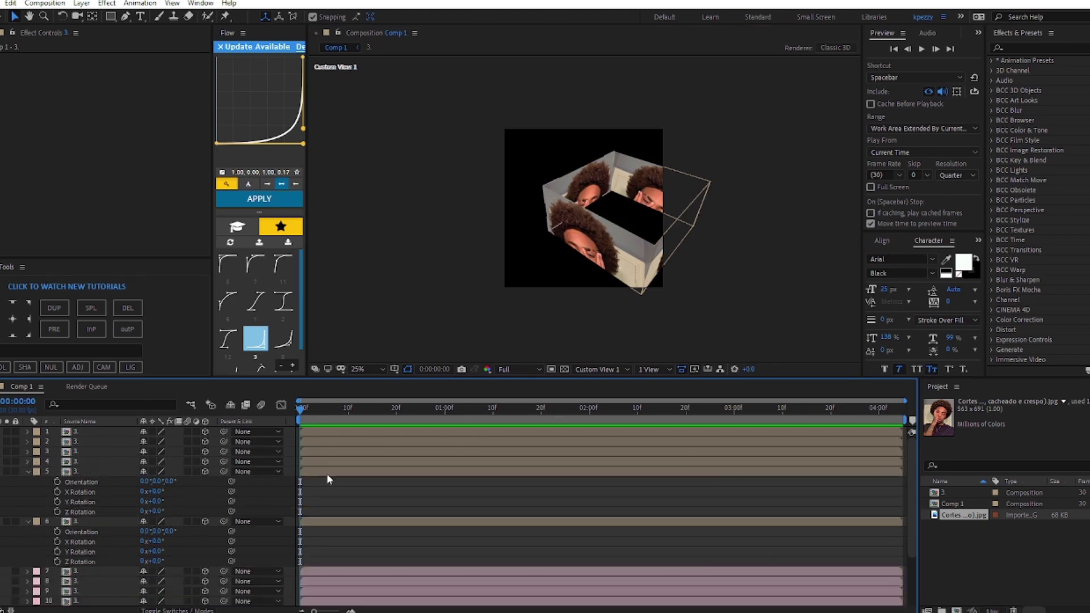
Set layer 5's X Rotation to 90° and snap it to the bottom edges of the four upper-half walls as the floor
{"action": "left_click", "coordinate": [326, 472]}
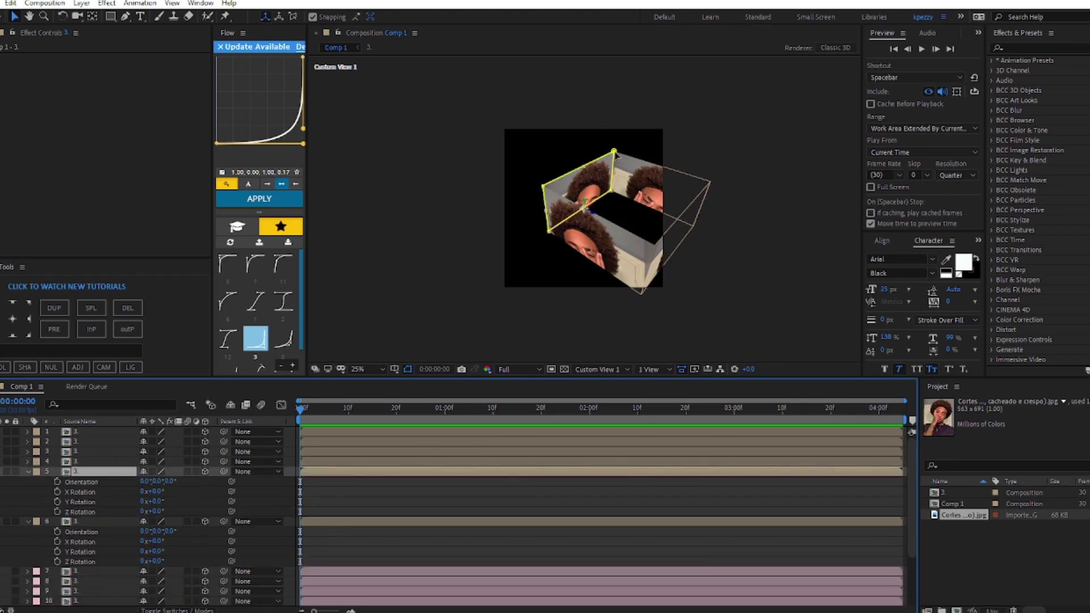
{"action": "left_click_drag", "start_coordinate": [615, 152], "coordinate": [611, 191]}
{"action": "left_click", "coordinate": [378, 550]}
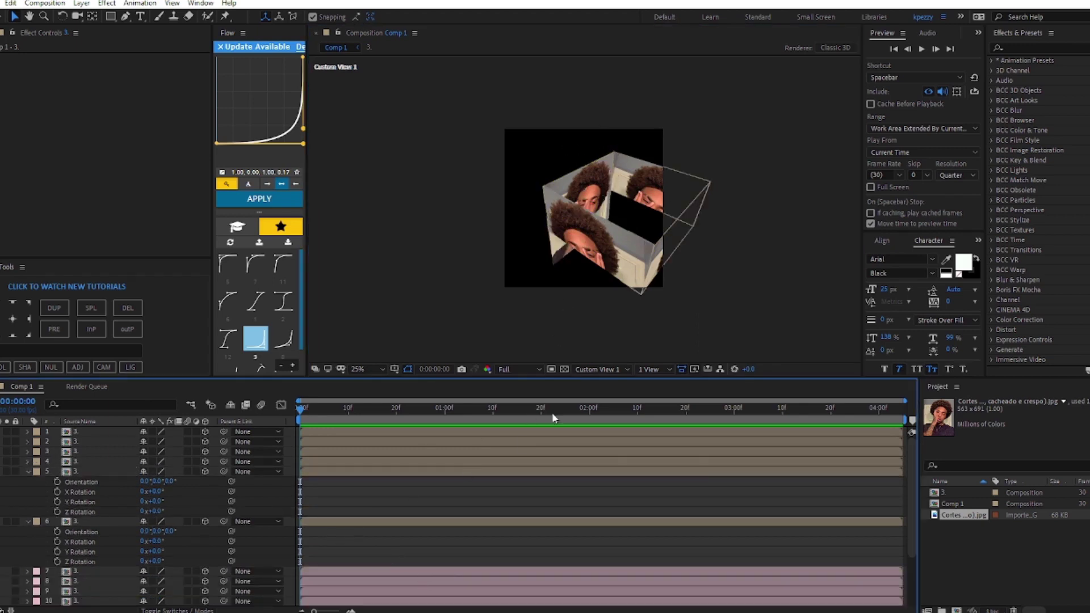
{"action": "left_click", "coordinate": [314, 472]}
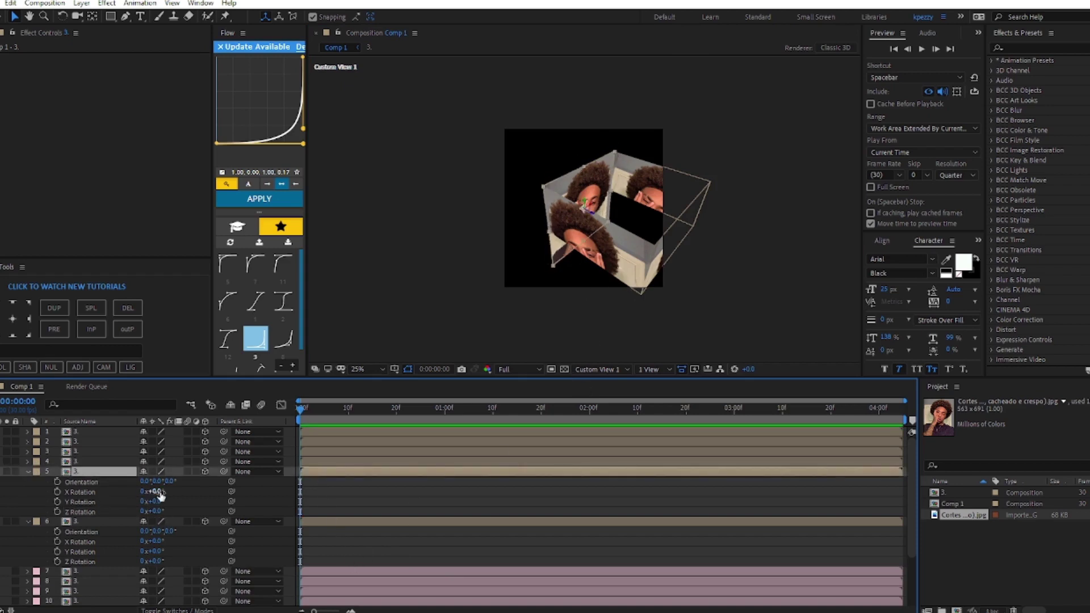
{"action": "type", "text": "90"}
{"action": "key", "text": "Return"}
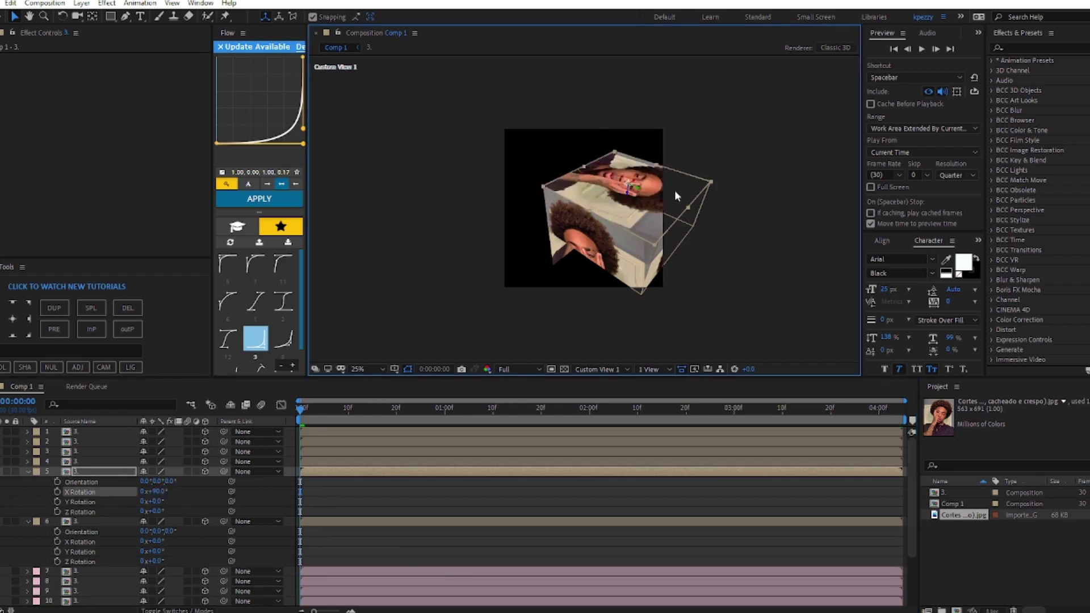
{"action": "left_click_drag", "start_coordinate": [663, 194], "coordinate": [656, 237]}
Set layer 6's X Rotation to 90° and snap it to the top edges of the walls as the lid
{"action": "left_click", "coordinate": [100, 522]}
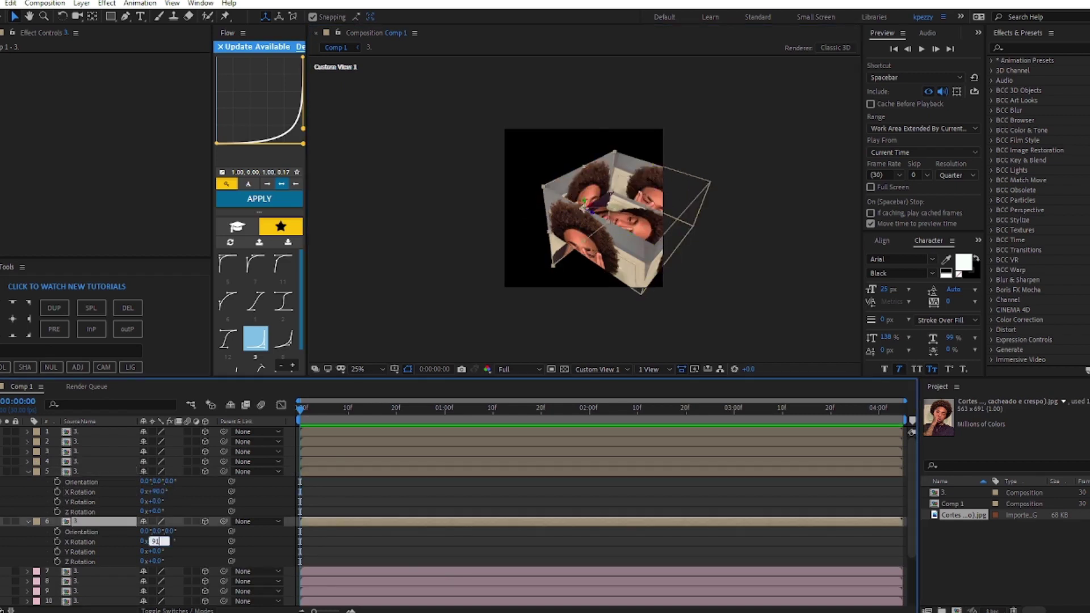
{"action": "left_click", "coordinate": [167, 540]}
{"action": "type", "text": "90"}
{"action": "key", "text": "Return"}
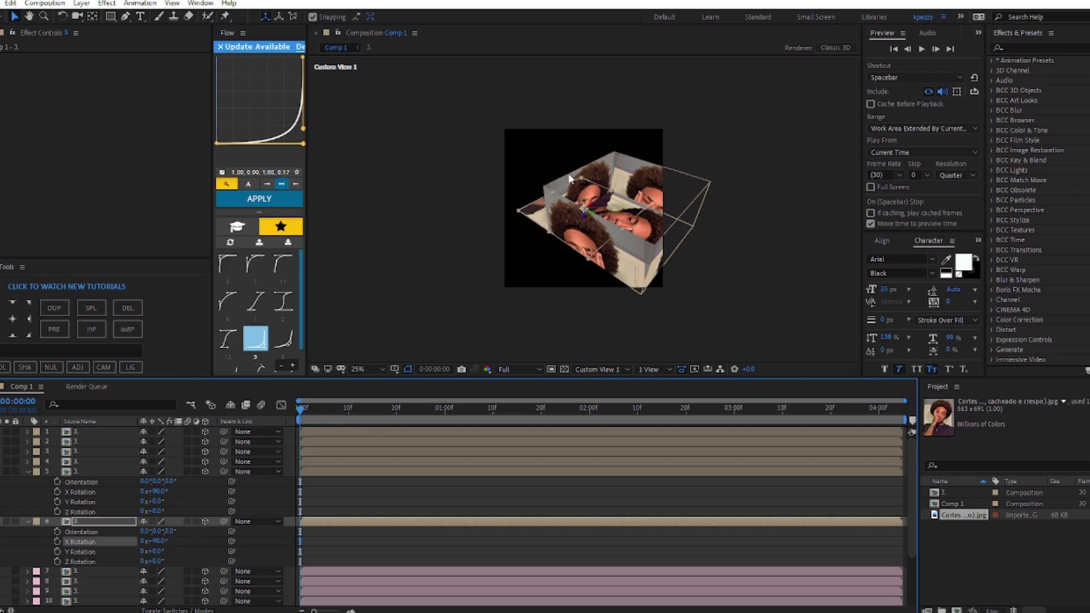
{"action": "left_click_drag", "start_coordinate": [625, 213], "coordinate": [662, 187]}
{"action": "left_click", "coordinate": [551, 276]}
Check the closed upper half from another angle, collapse layers 5 and 6, and hide the six upper-half layers
{"action": "key", "text": "c"}
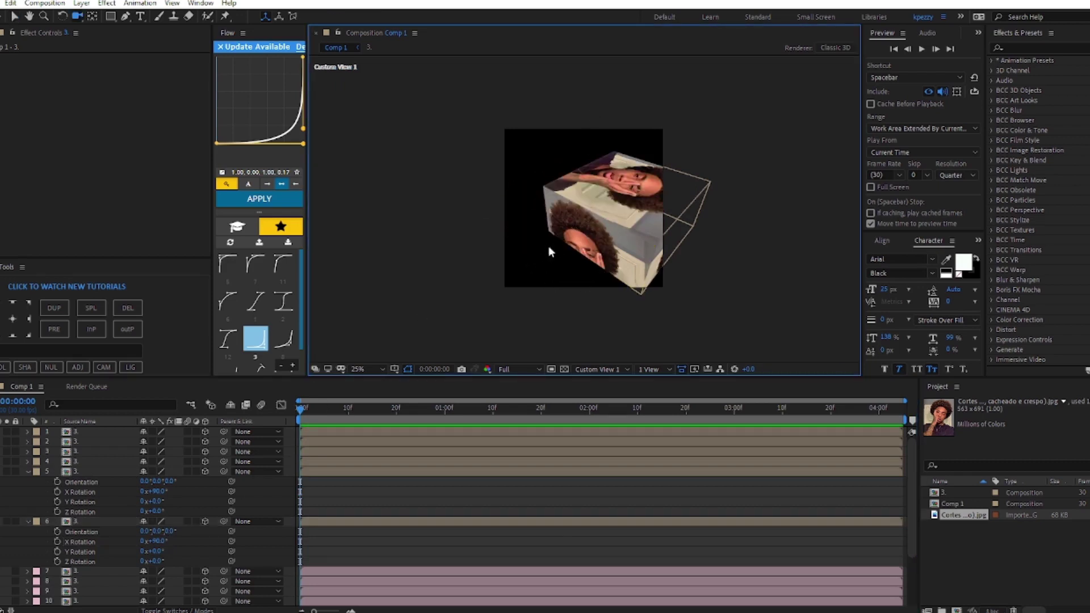
{"action": "left_click_drag", "start_coordinate": [552, 253], "coordinate": [506, 253]}
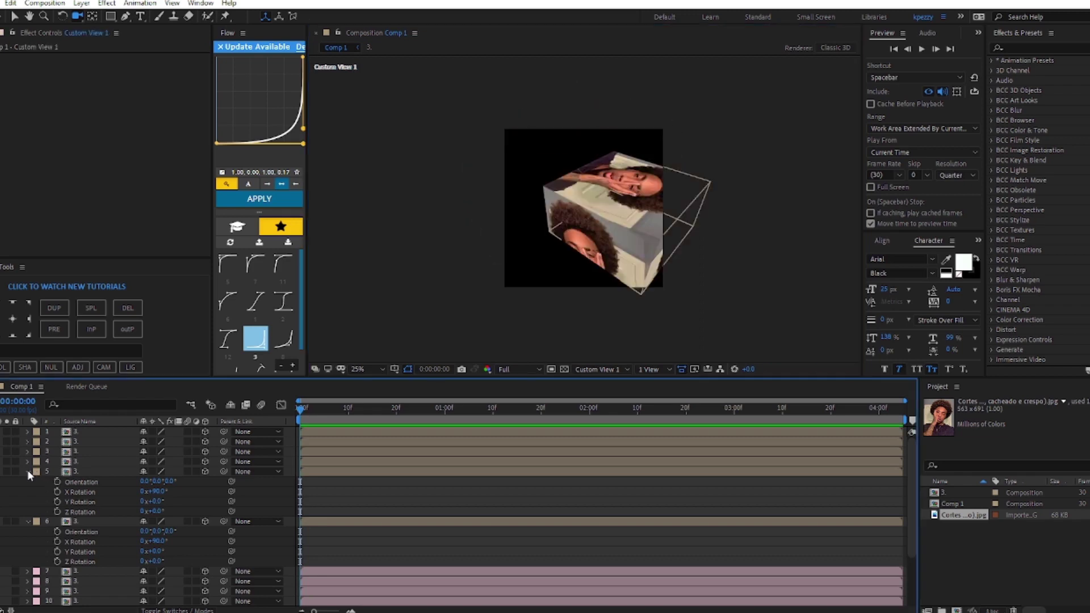
{"action": "left_click", "coordinate": [27, 472]}
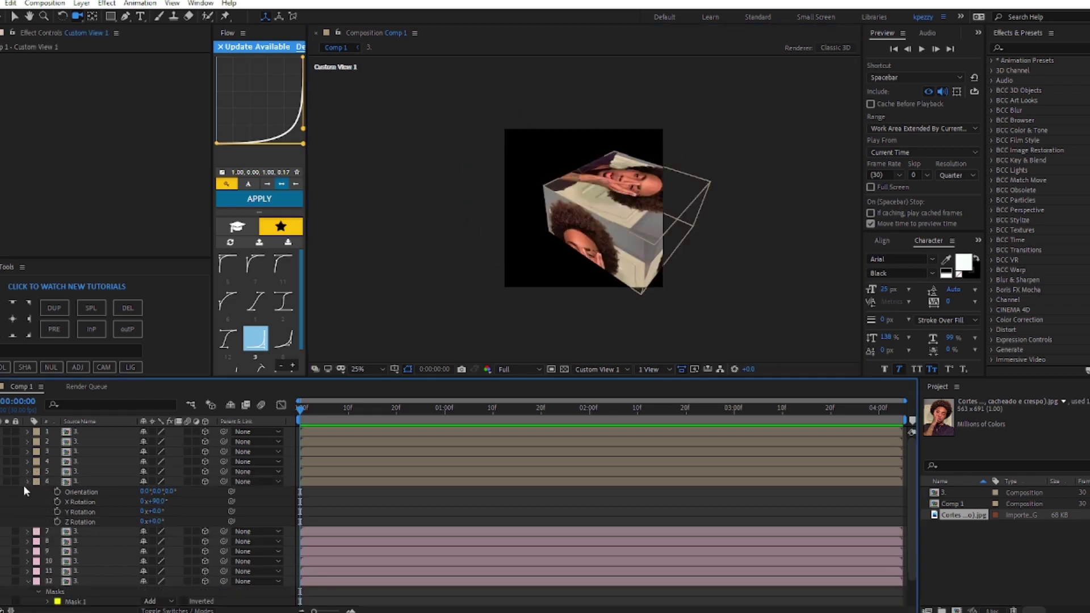
{"action": "left_click", "coordinate": [27, 482]}
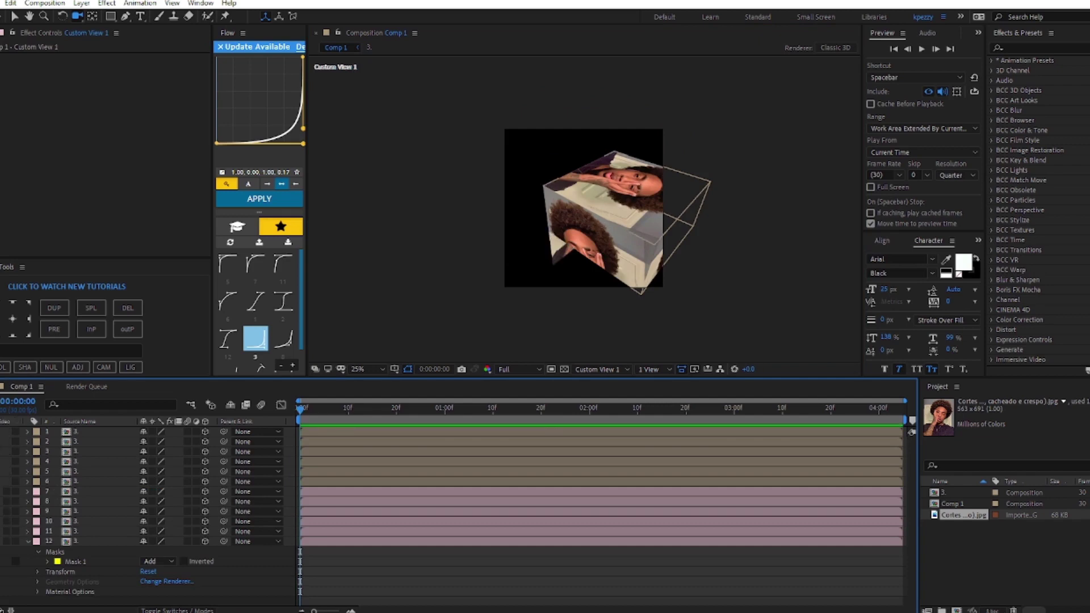
{"action": "left_click_drag", "start_coordinate": [1, 432], "coordinate": [1, 482]}
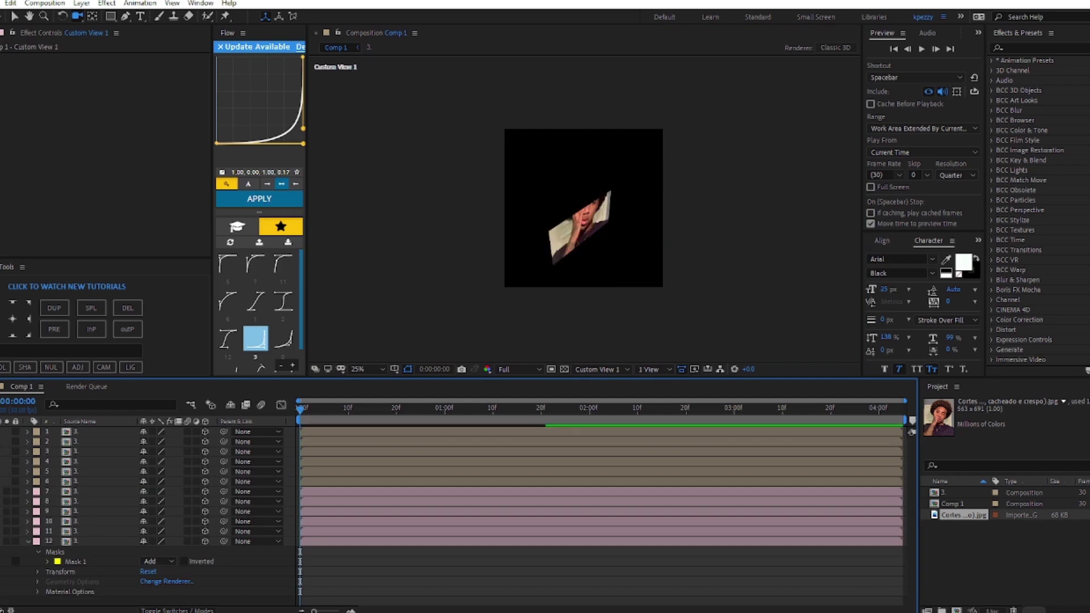
Reveal the lower-half layers' rotation properties, set layer 8's Y Rotation to 90°, and snap it to layer 7's right edge
{"action": "left_click", "coordinate": [351, 504]}
{"action": "left_click", "coordinate": [325, 543], "text": "shift"}
{"action": "key", "text": "r"}
{"action": "left_click_drag", "start_coordinate": [153, 522], "coordinate": [204, 532]}
{"action": "key", "text": "ctrl+z"}
{"action": "key", "text": "v"}
{"action": "left_click_drag", "start_coordinate": [587, 211], "coordinate": [650, 206]}
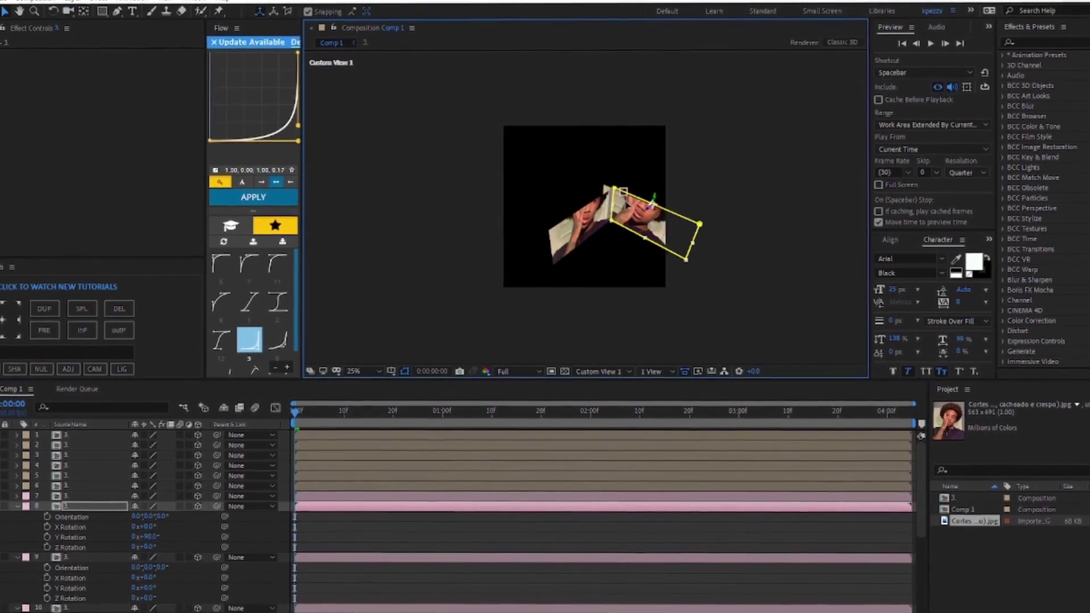
Complete the lower half with layers 9 and 10 as the remaining walls and layers 11 and 12 at 90° X Rotation as its horizontal faces
{"action": "left_click", "coordinate": [17, 506]}
{"action": "left_click_drag", "start_coordinate": [152, 547], "coordinate": [203, 547]}
{"action": "left_click", "coordinate": [17, 516]}
{"action": "left_click", "coordinate": [67, 526]}
{"action": "left_click_drag", "start_coordinate": [563, 194], "coordinate": [655, 291]}
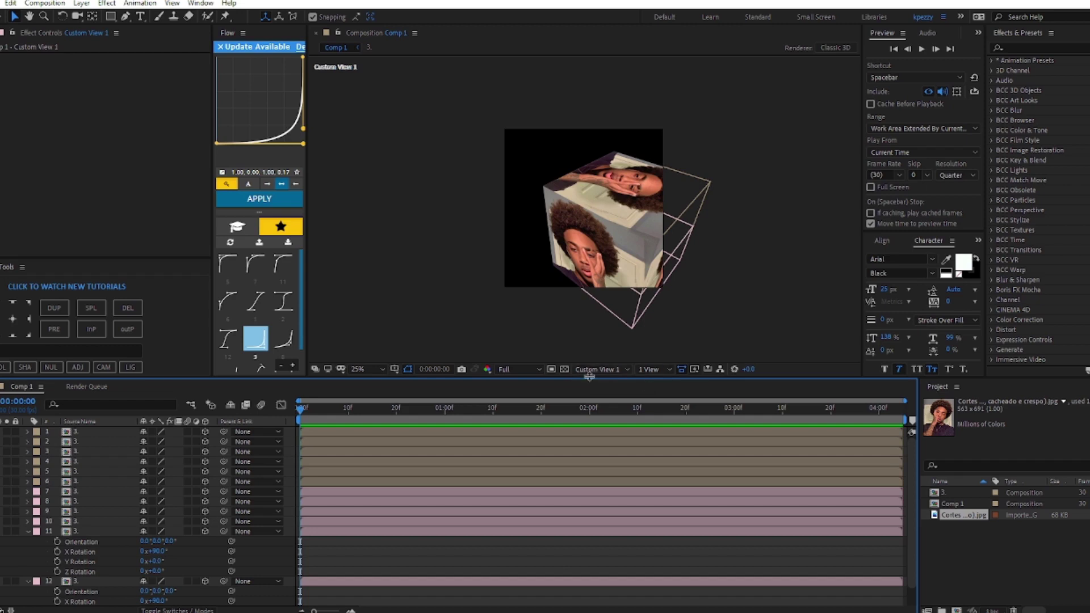
Switch the view to Active Camera and add three null objects: two above the upper-half layers and one above the lower-half layers
{"action": "left_click", "coordinate": [589, 374]}
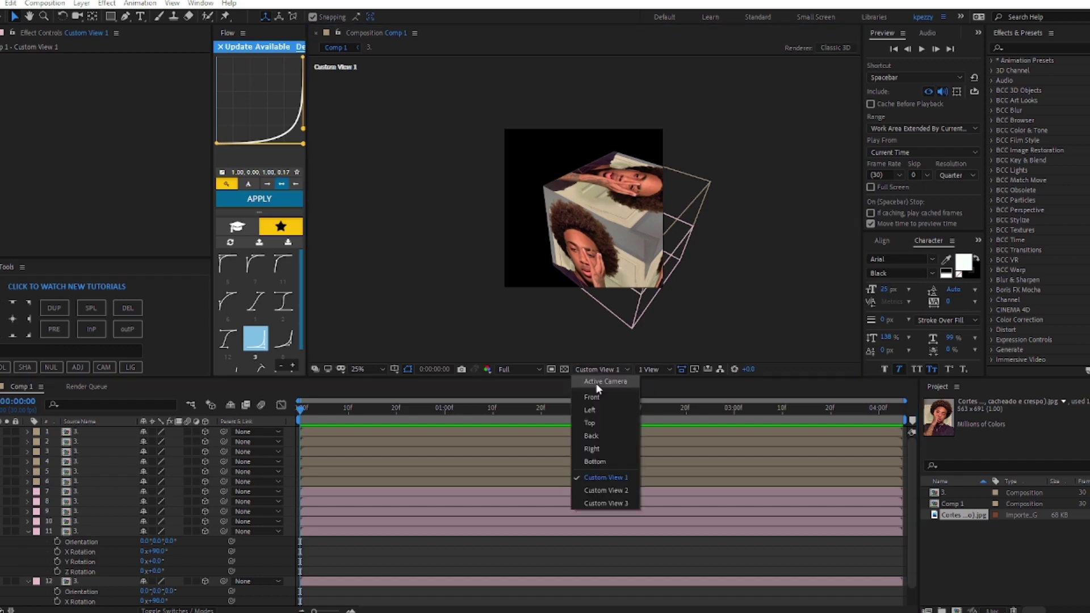
{"action": "left_click", "coordinate": [596, 383]}
{"action": "right_click", "coordinate": [371, 443]}
{"action": "mouse_move", "coordinate": [443, 447]}
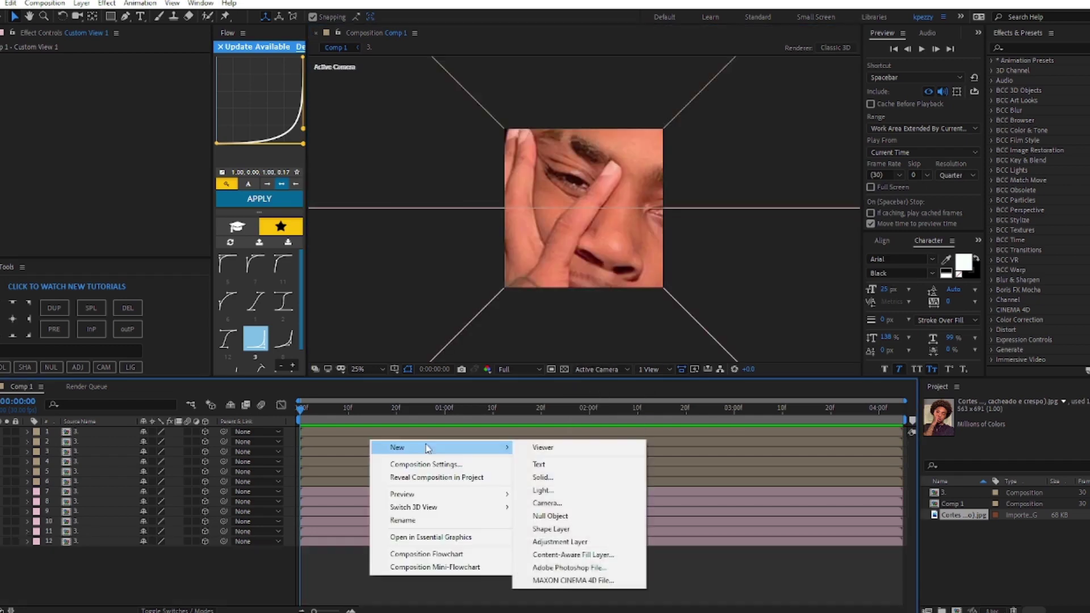
{"action": "left_click", "coordinate": [560, 515]}
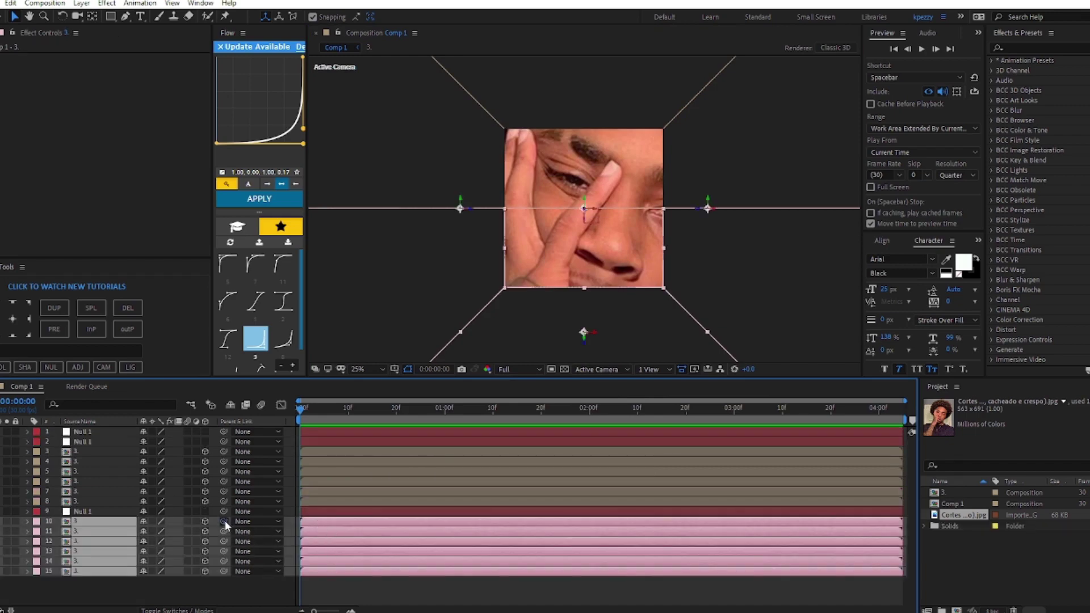
Parent the lower-half layers to the layer 9 null and the upper-half layers to the layer 2 null, enabling motion blur on all twelve
{"action": "left_click_drag", "start_coordinate": [223, 522], "coordinate": [94, 516]}
{"action": "left_click", "coordinate": [188, 521]}
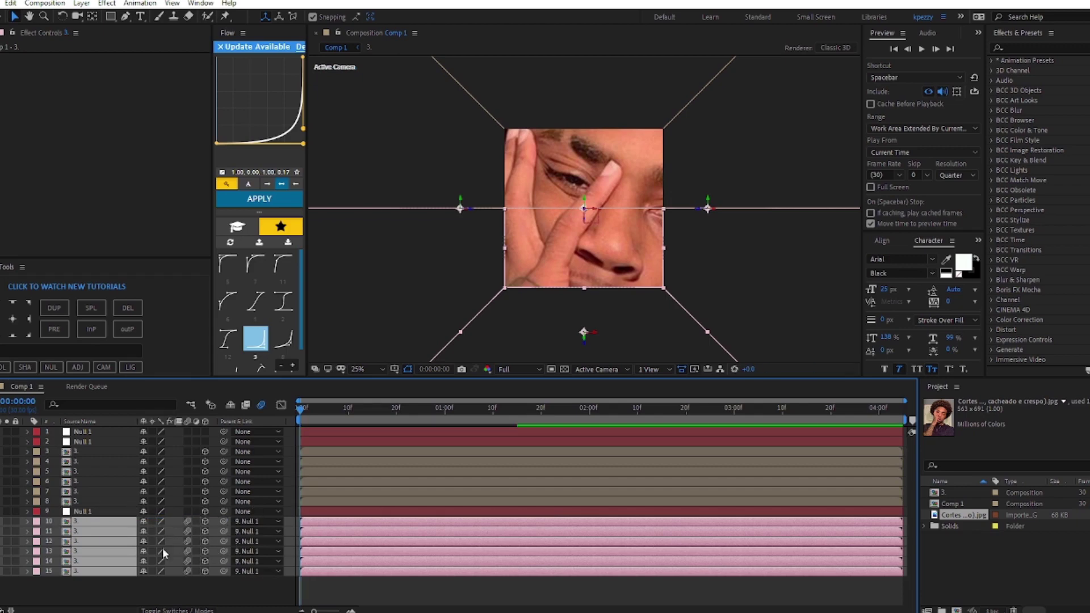
{"action": "left_click", "coordinate": [312, 501]}
{"action": "left_click", "coordinate": [317, 453], "text": "shift"}
{"action": "left_click", "coordinate": [188, 456]}
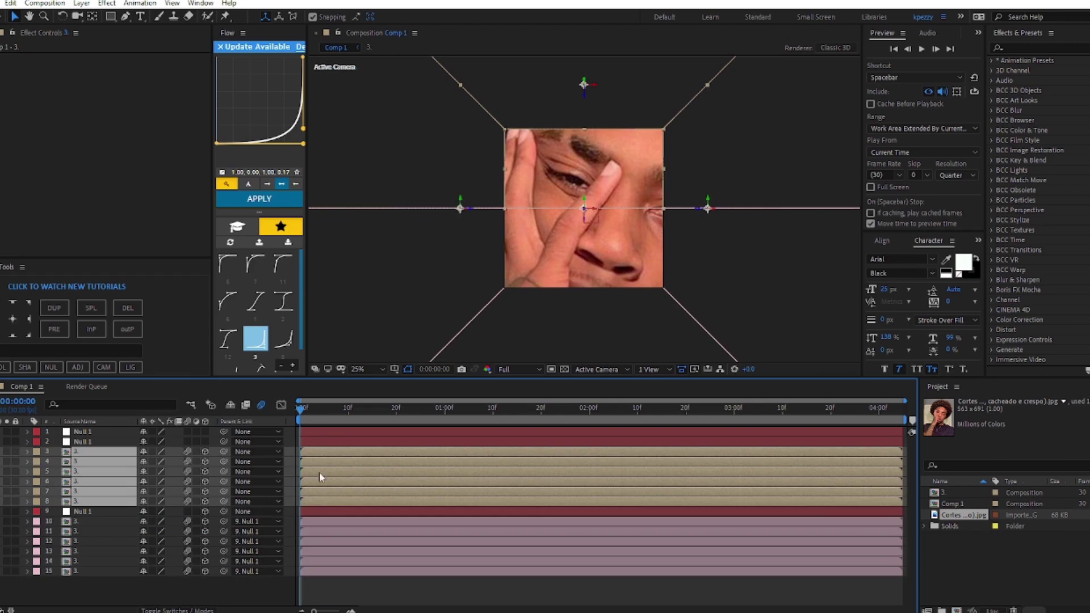
{"action": "left_click_drag", "start_coordinate": [222, 451], "coordinate": [83, 442]}
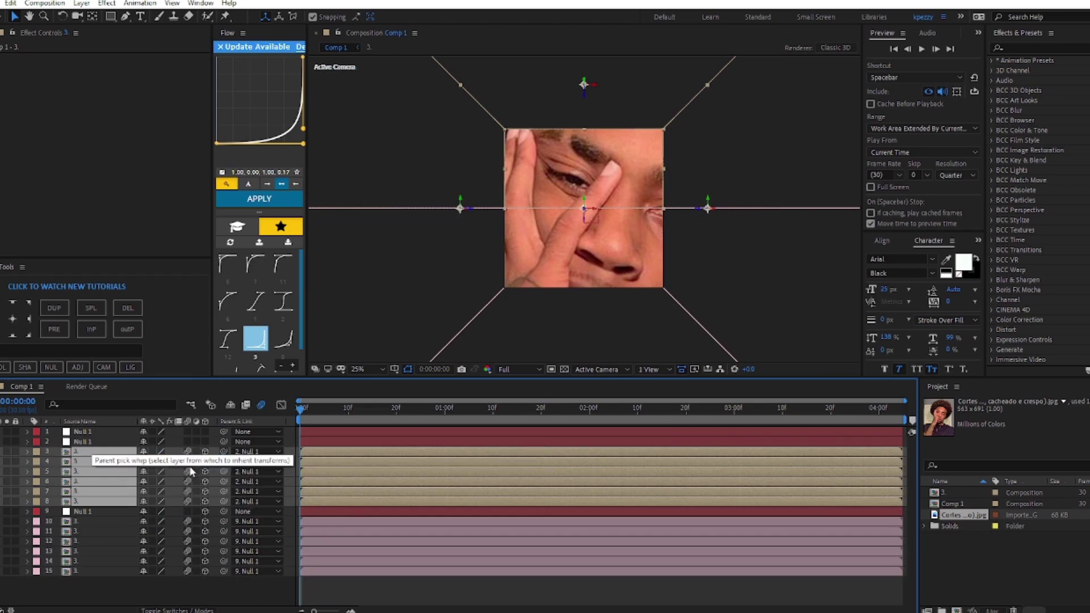
Parent the layer 2 and layer 9 nulls to the layer 1 null, and make all three nulls 3D
{"action": "left_click", "coordinate": [315, 510]}
{"action": "left_click", "coordinate": [311, 442], "text": "ctrl"}
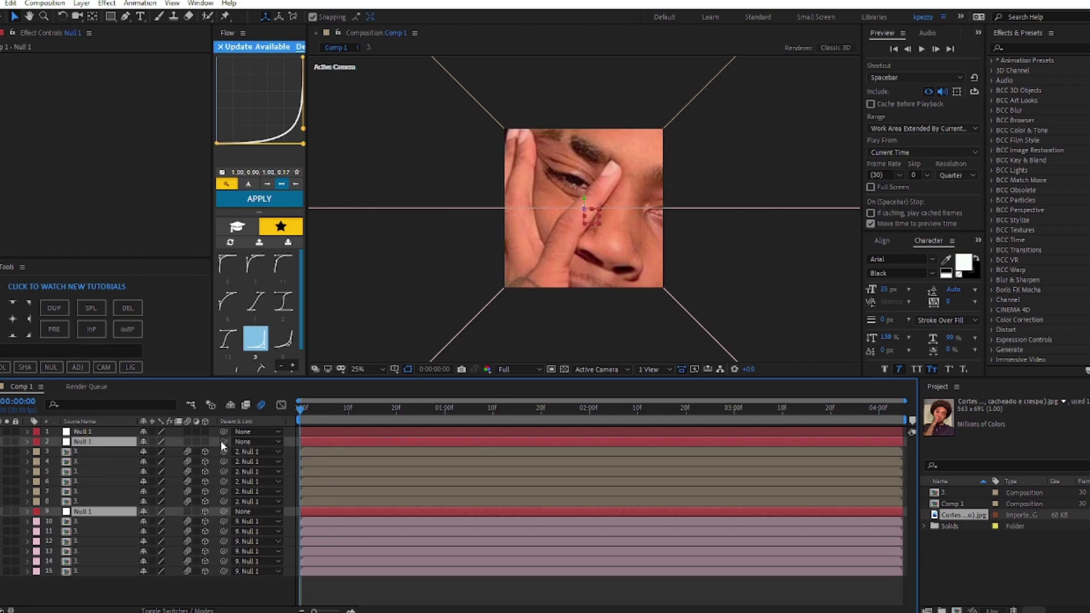
{"action": "left_click_drag", "start_coordinate": [222, 441], "coordinate": [91, 438]}
{"action": "left_click", "coordinate": [370, 593]}
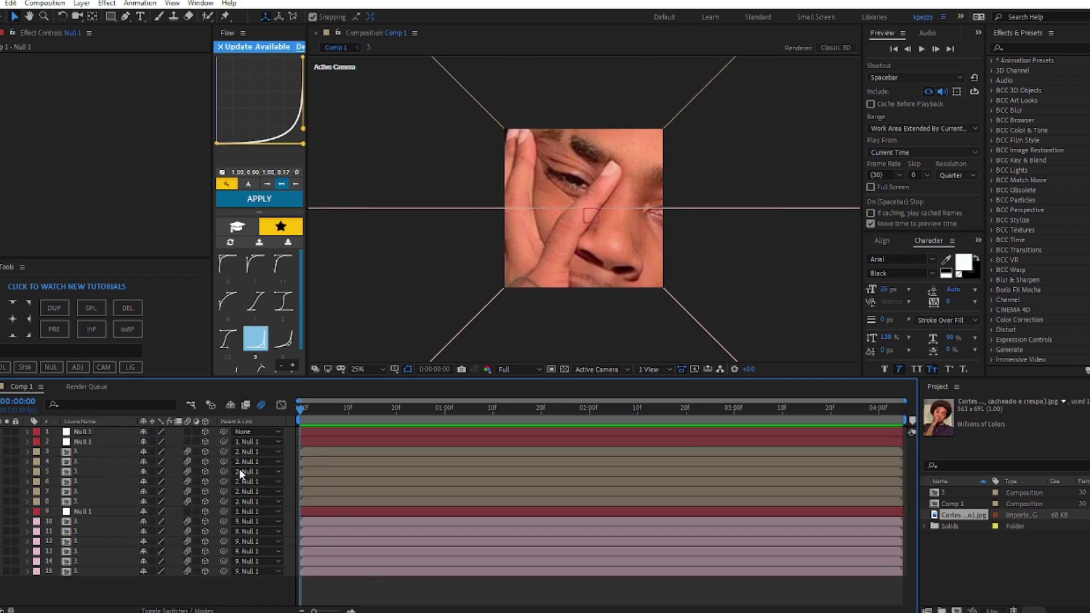
Scale the layer 1 null to 44% to shrink the whole box inside the frame
{"action": "left_click", "coordinate": [333, 460]}
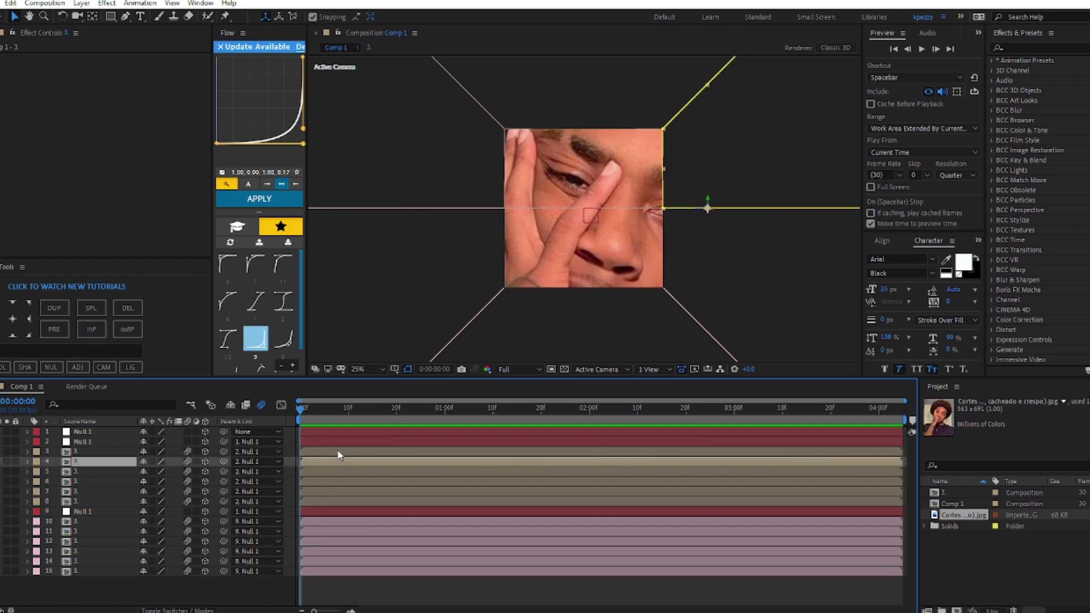
{"action": "left_click", "coordinate": [338, 432]}
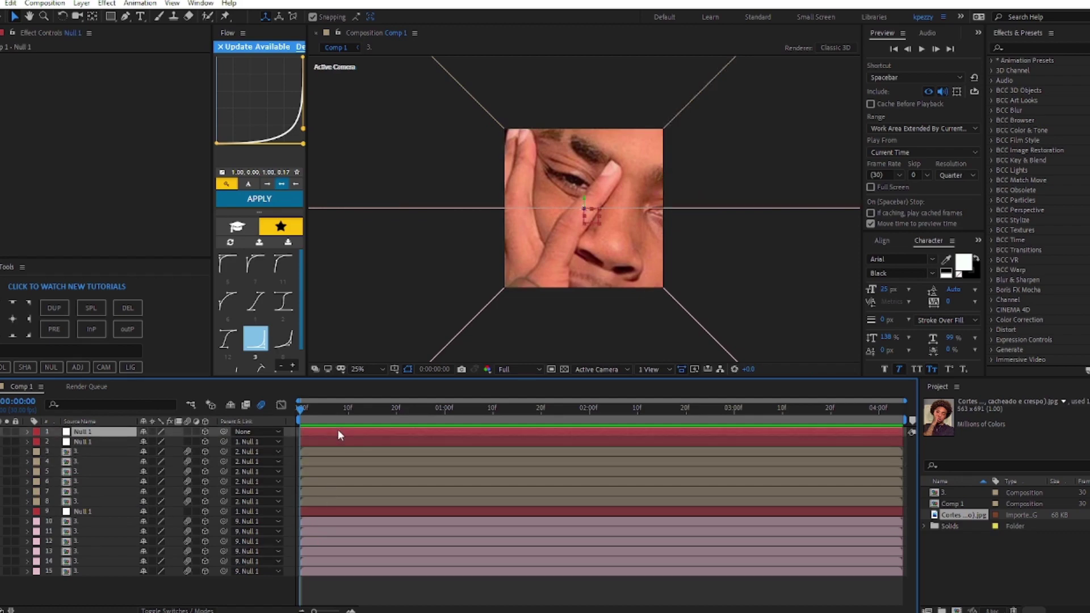
{"action": "key", "text": "s"}
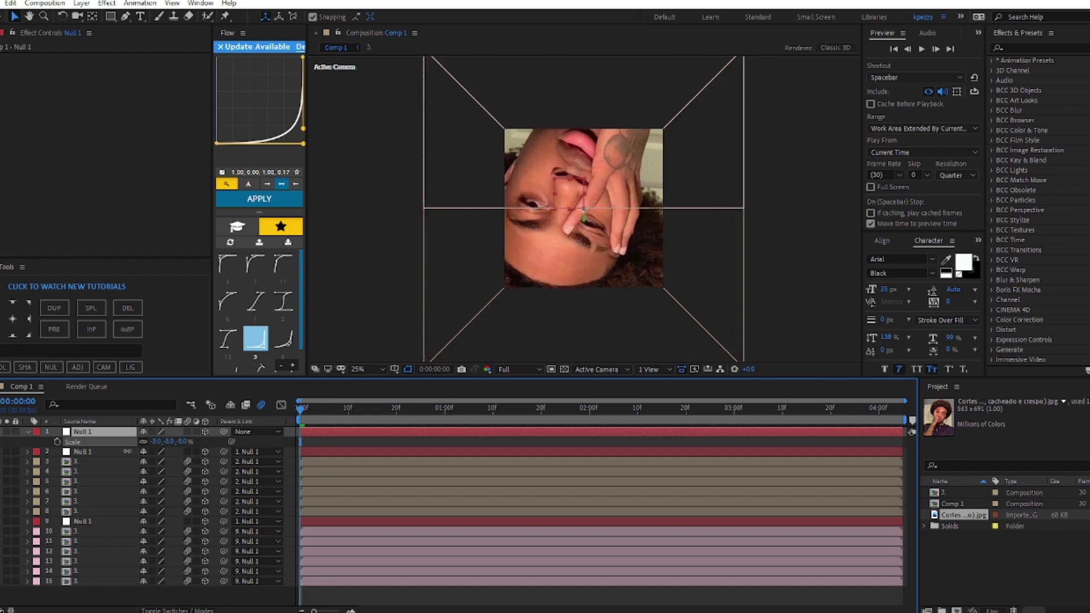
{"action": "left_click_drag", "start_coordinate": [169, 452], "coordinate": [285, 471]}
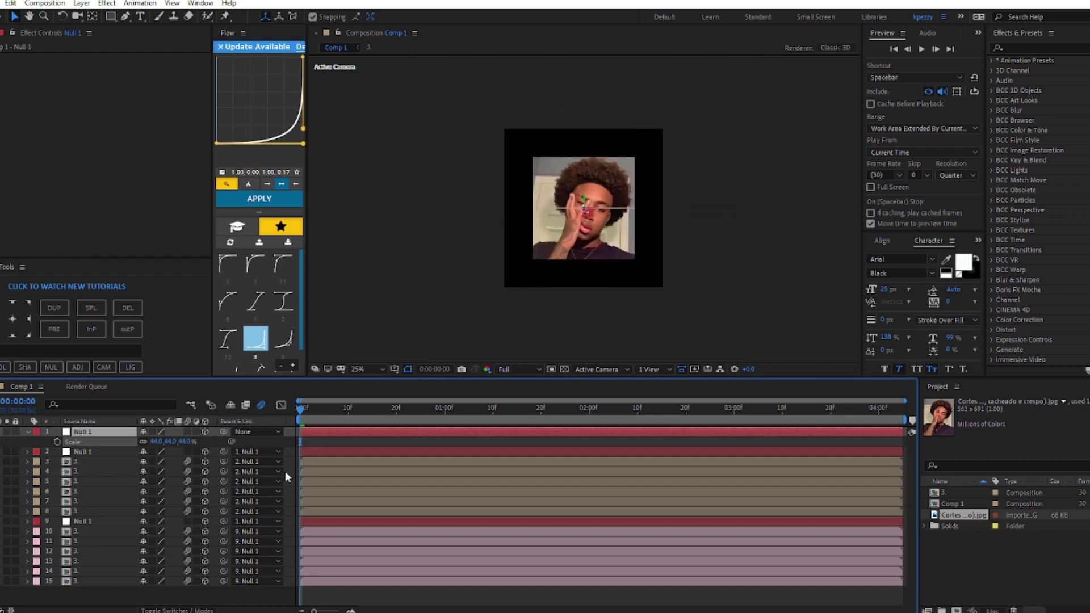
Reveal the Position and rotation properties of the upper-half null (layer 2) and the lower-half null (layer 9)
{"action": "left_click", "coordinate": [320, 451]}
{"action": "key", "text": "p"}
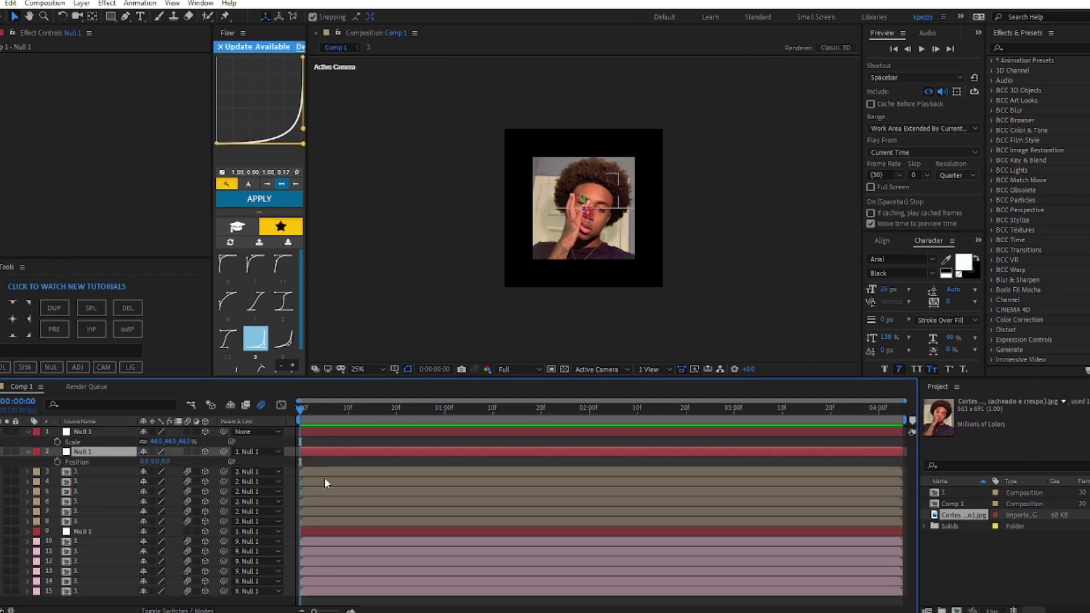
{"action": "key", "text": "shift+r"}
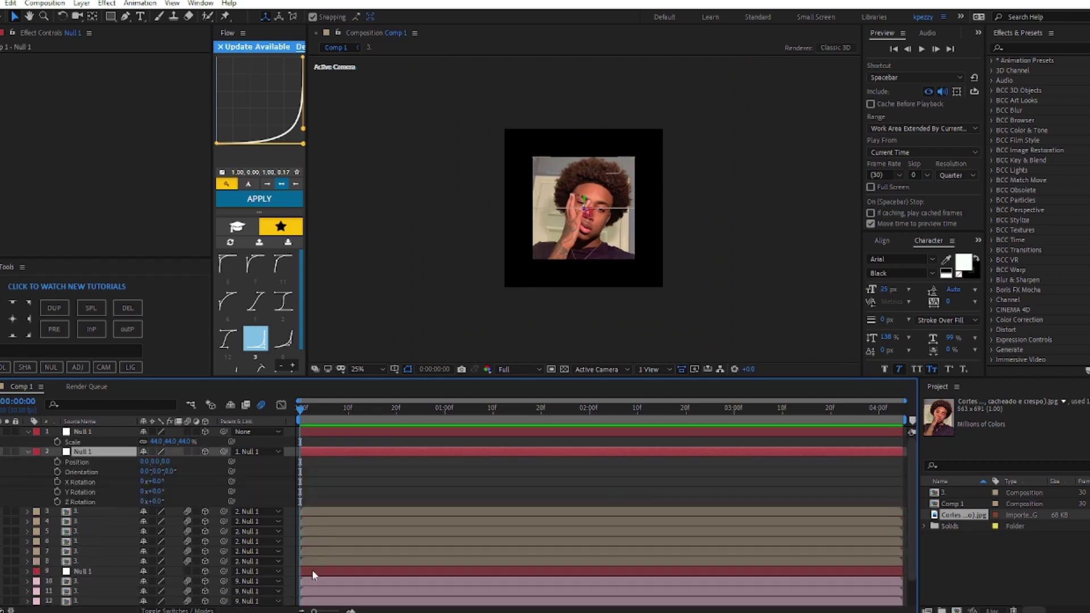
{"action": "left_click", "coordinate": [311, 570]}
{"action": "key", "text": "p"}
{"action": "key", "text": "shift+r"}
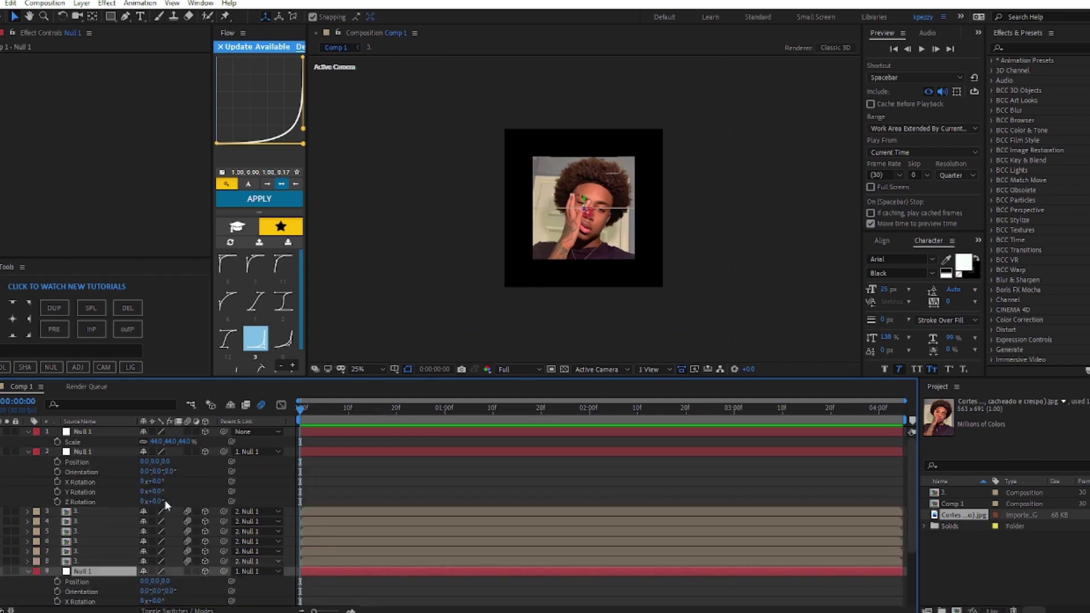
Move the layer 2 null up to a Y Position of about -79 to separate the upper half from the lower half
{"action": "scroll", "coordinate": [363, 503], "scroll_direction": "down", "scroll_amount": 1}
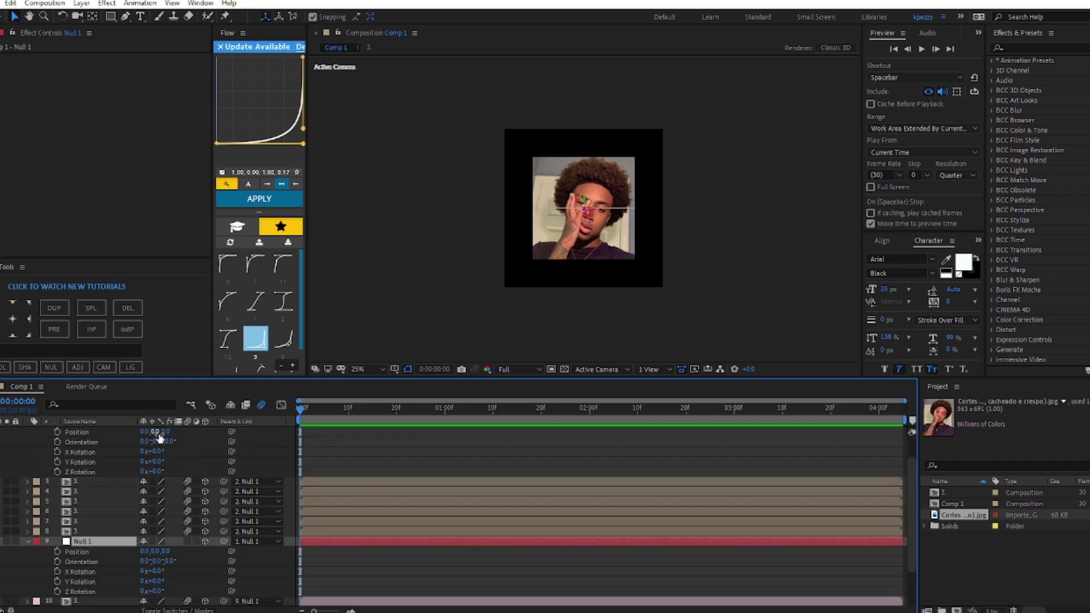
{"action": "left_click_drag", "start_coordinate": [156, 432], "coordinate": [100, 433]}
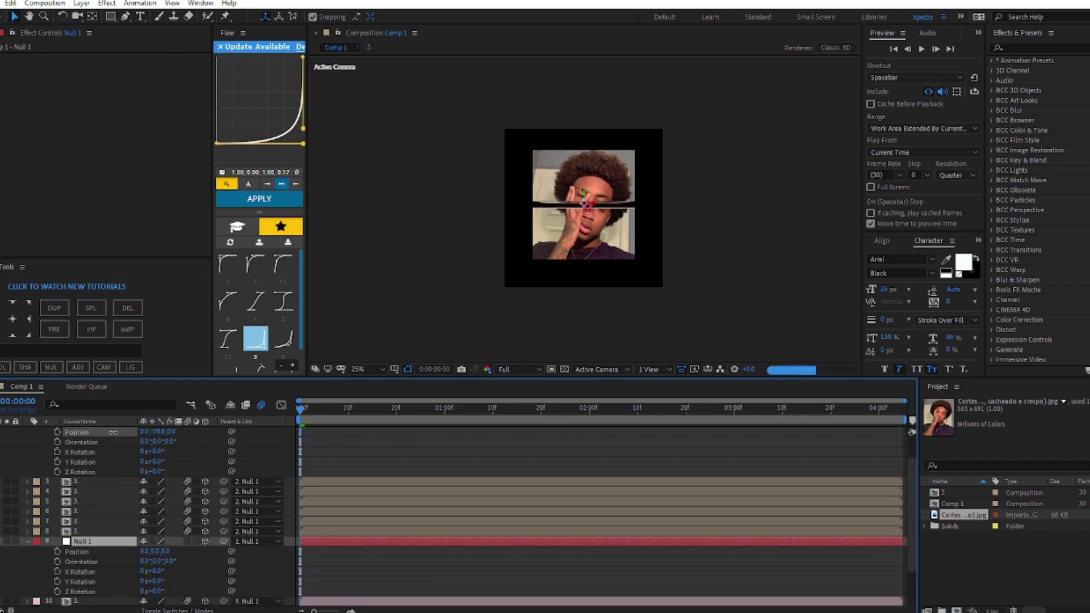